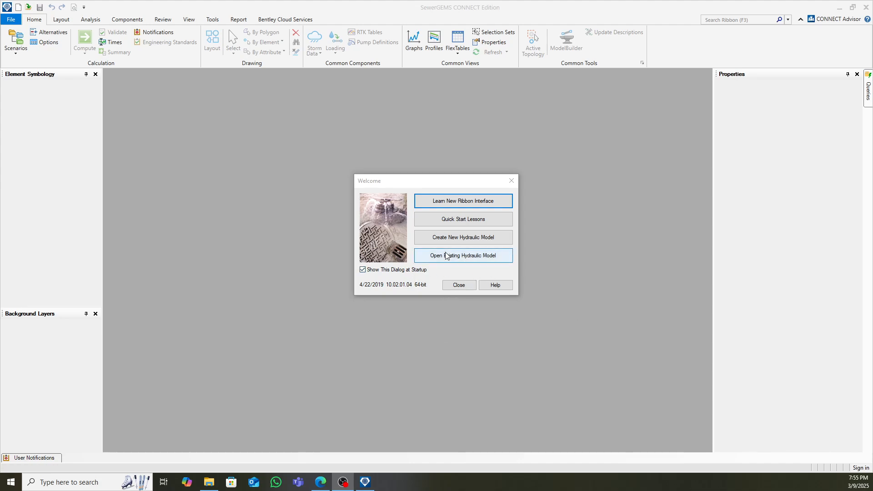
- Create a new hydraulic model without enabling change tracking
left_click(447, 239)
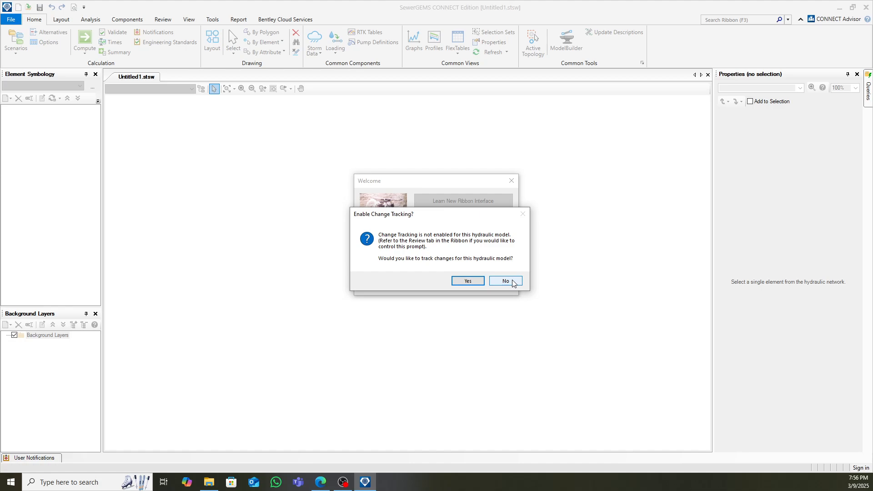
left_click(505, 281)
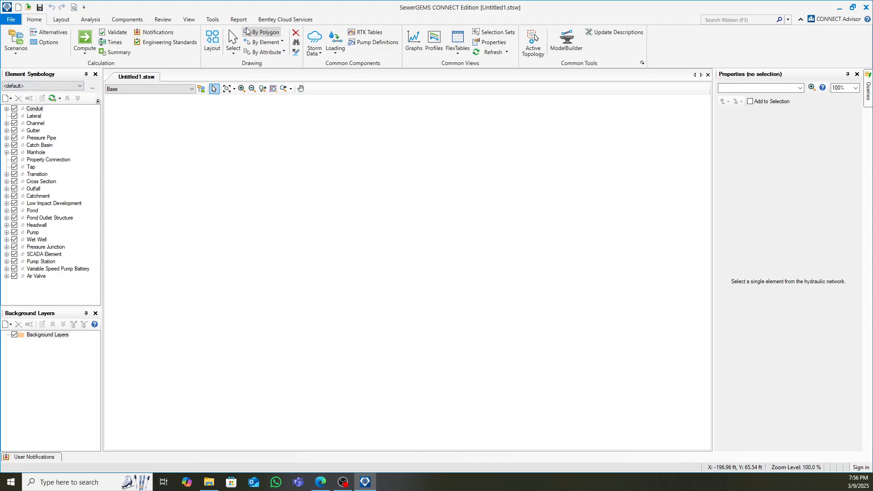
- Open the program options, check the hydraulic model settings, and re-enter the plot scale factor of the scaled drawing mode
left_click(212, 19)
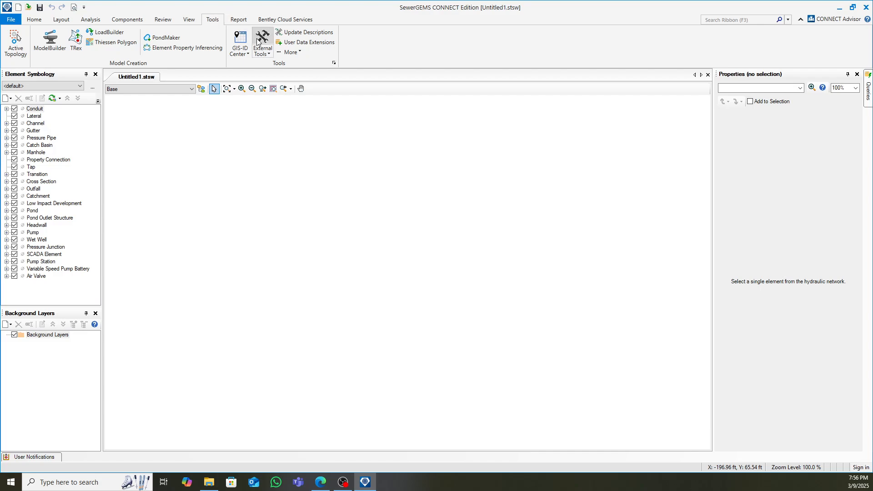
left_click(281, 53)
left_click(299, 150)
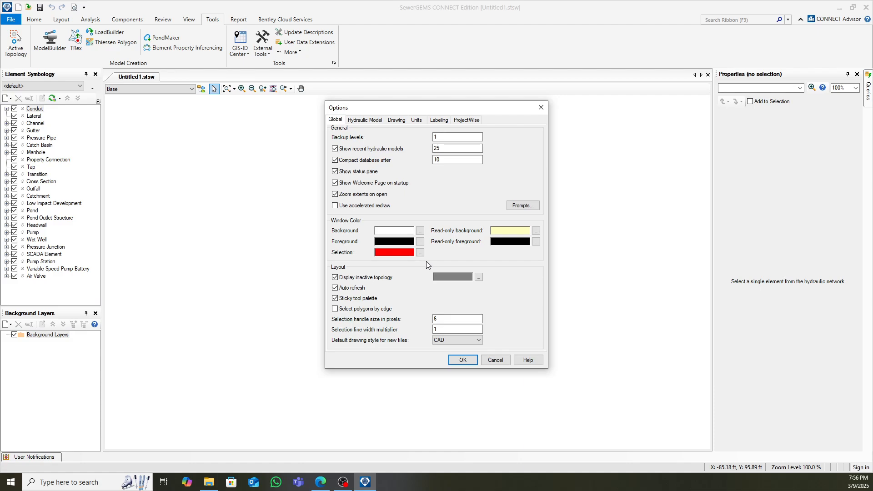
left_click(366, 120)
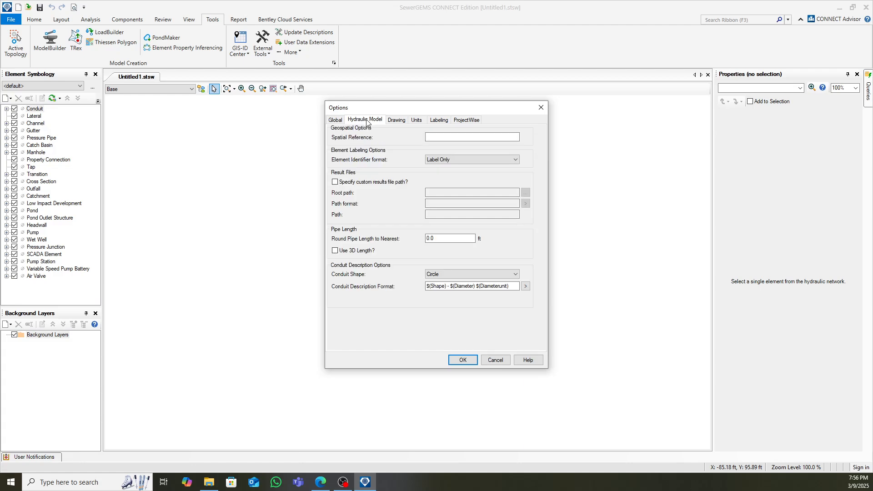
left_click(398, 121)
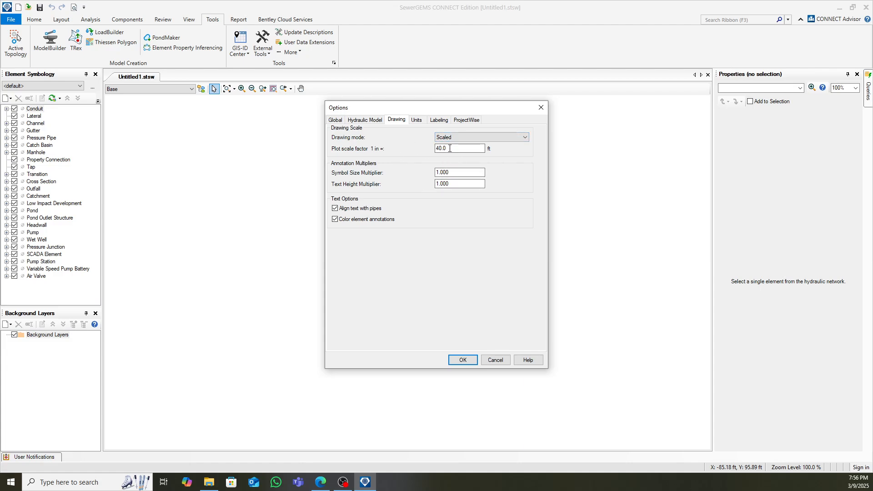
double_click(451, 148)
left_click_drag(457, 150, 383, 150)
type("4")
- Keep US Customary as the default unit system, check the element labeling settings, and accept the options
left_click(416, 120)
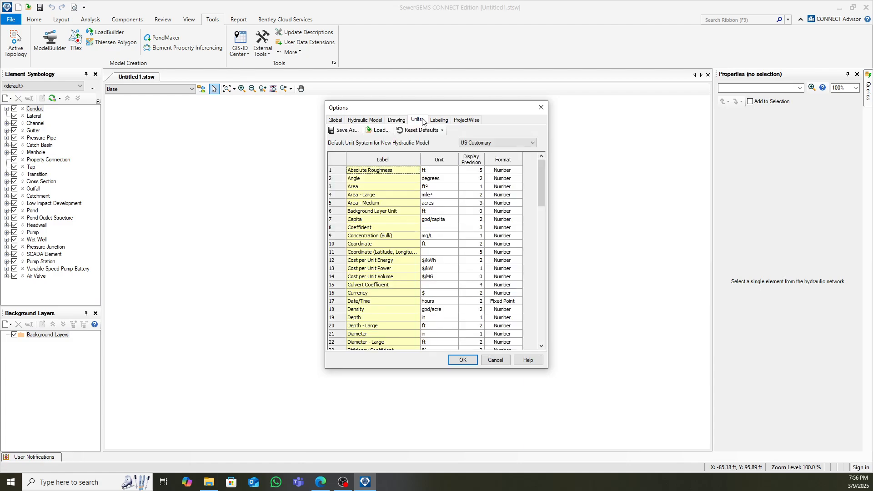
left_click(477, 143)
left_click(477, 144)
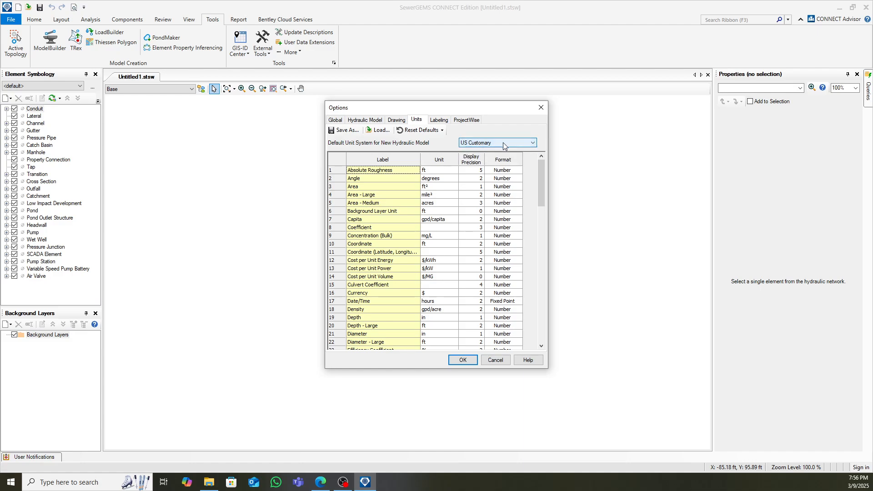
left_click(477, 144)
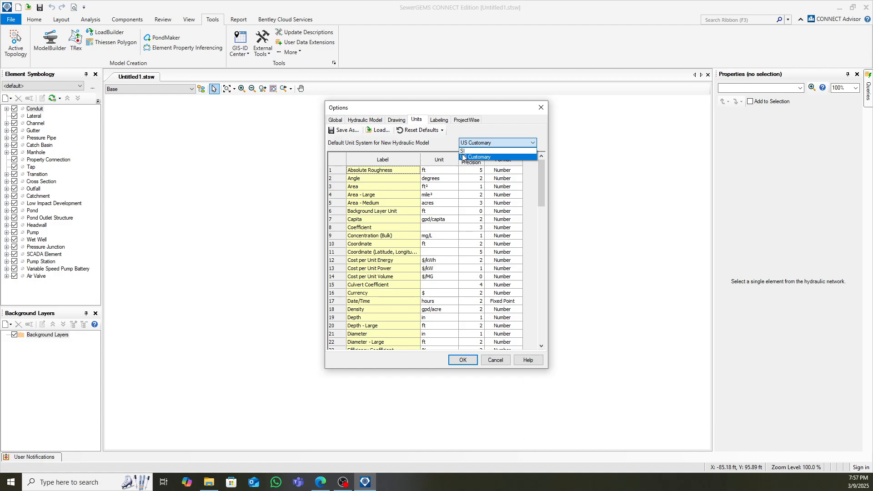
left_click(440, 119)
left_click(440, 119)
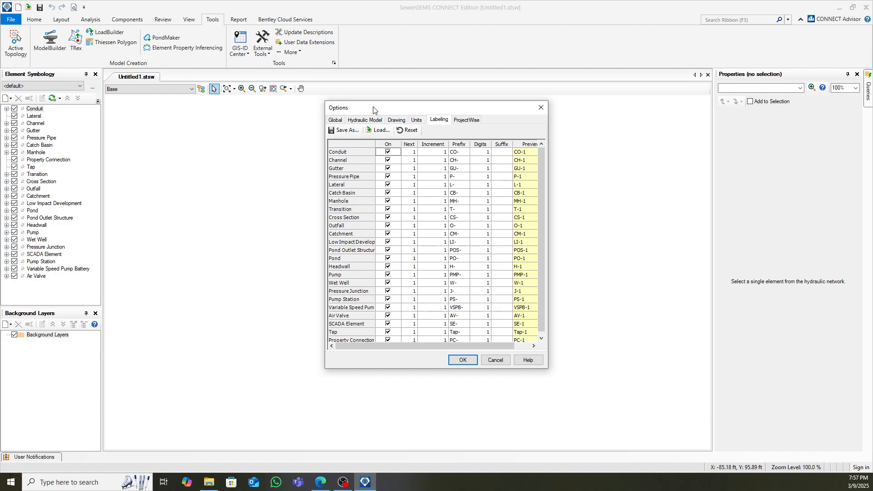
left_click(335, 121)
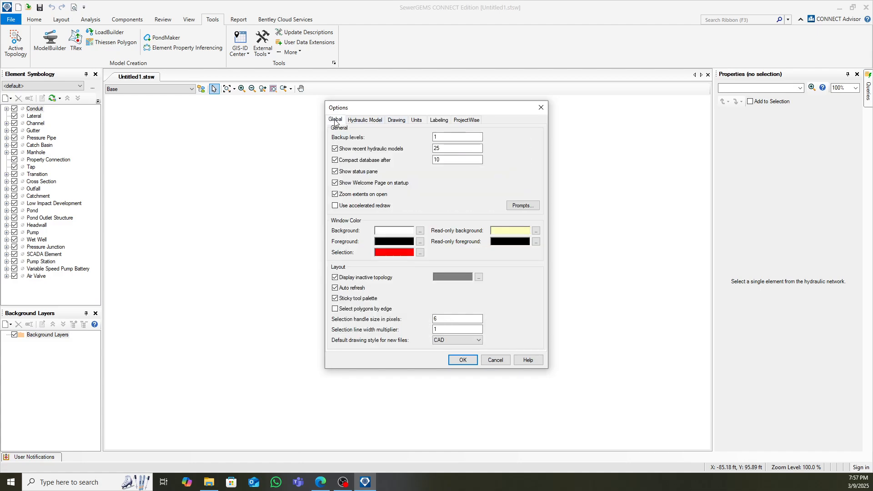
left_click(463, 360)
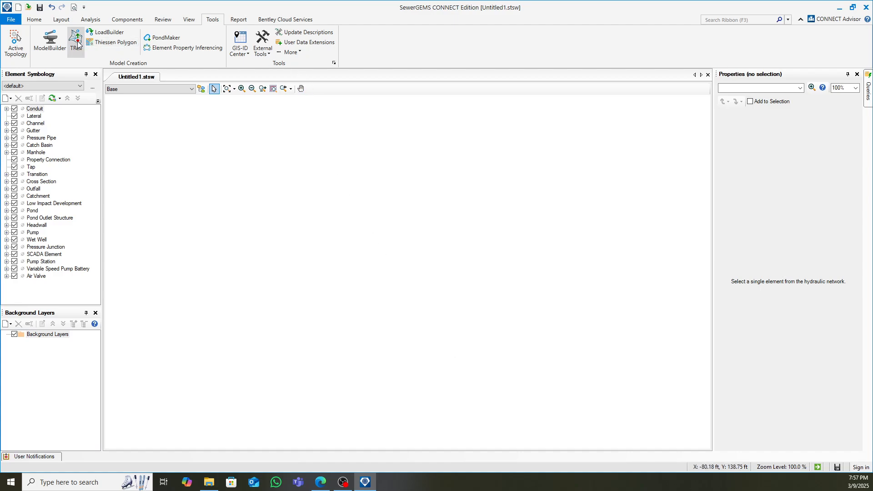
- Draw conduits linking five manholes about 115 ft apart, four in a horizontal row and the fifth directly below the fourth
left_click(34, 19)
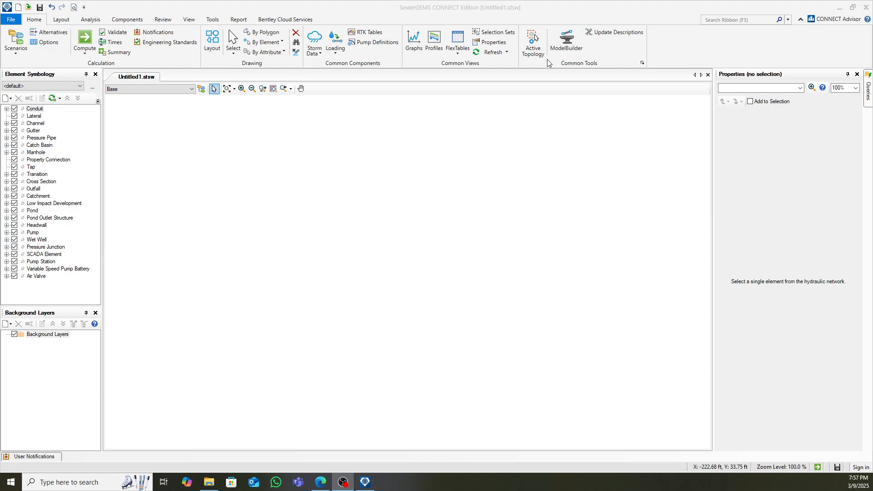
left_click(61, 20)
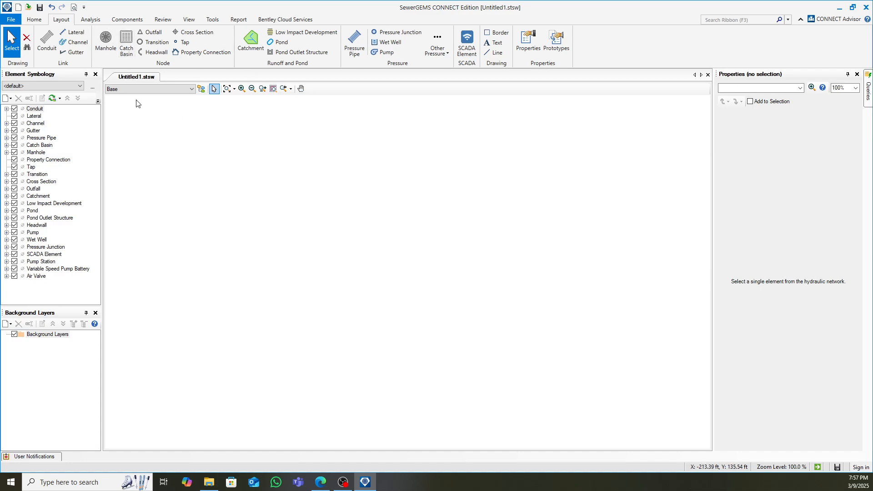
left_click(46, 43)
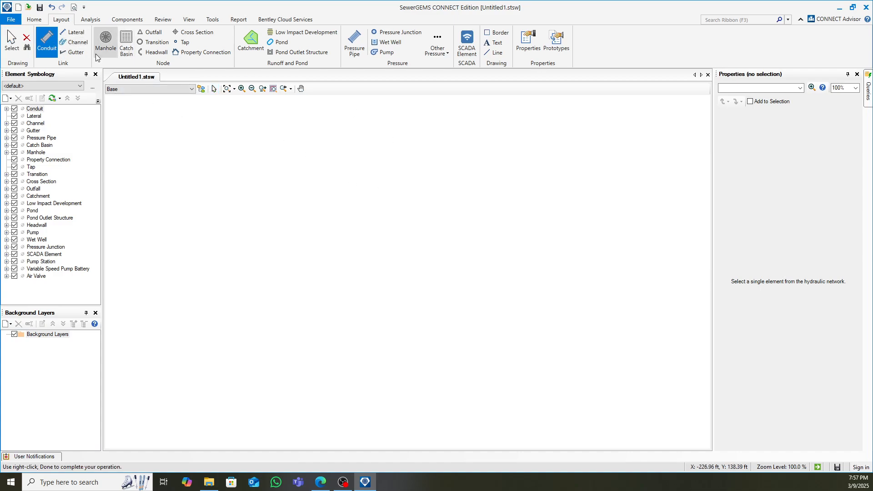
left_click(198, 161)
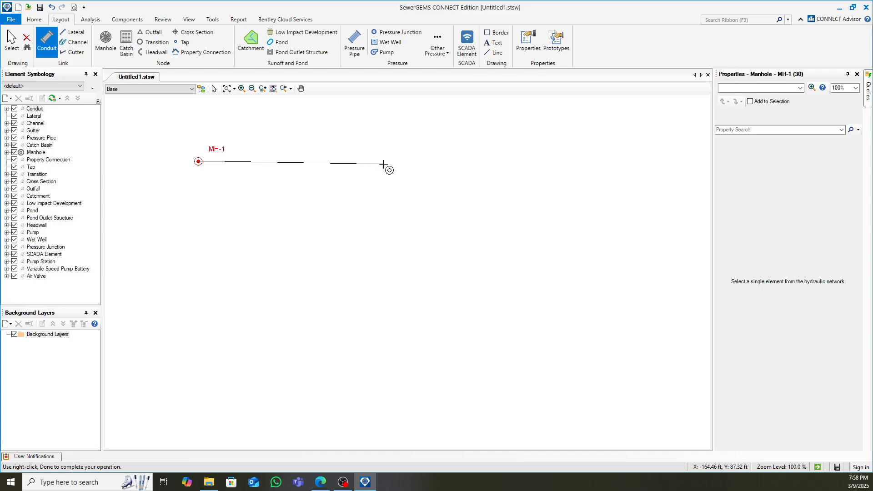
left_click(343, 161)
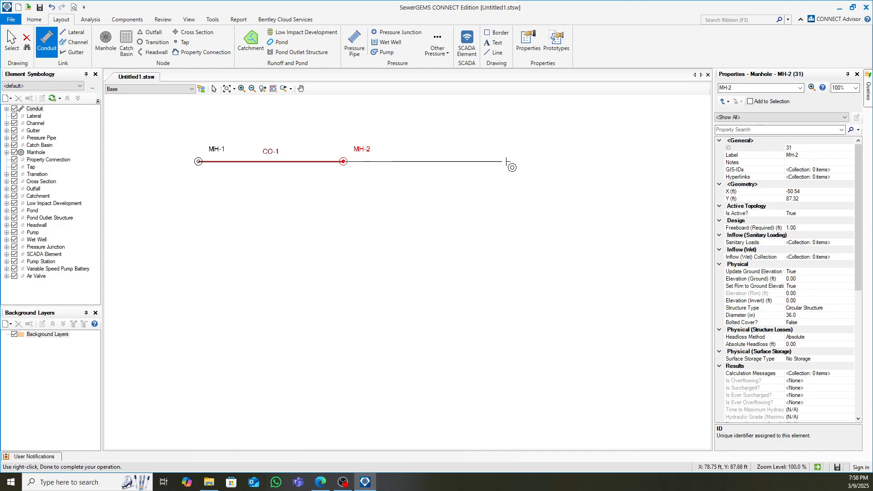
left_click(501, 161)
left_click(642, 161)
left_click(642, 307)
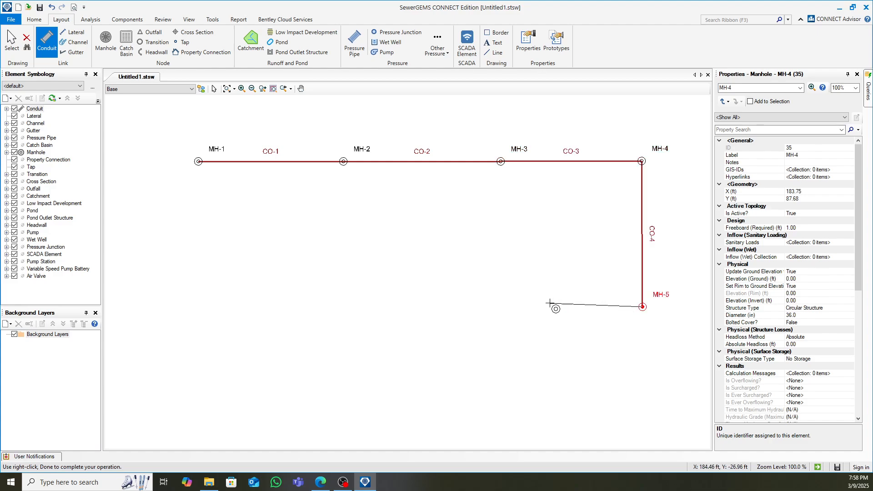
- Finish the conduit run with an outfall node placed about 190 ft west of the fifth manhole
right_click(448, 303)
left_click(470, 296)
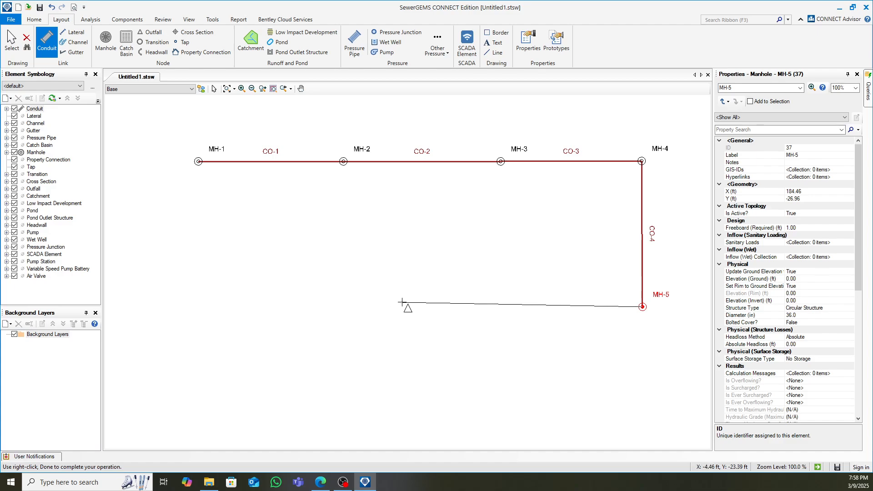
left_click(401, 304)
right_click(372, 259)
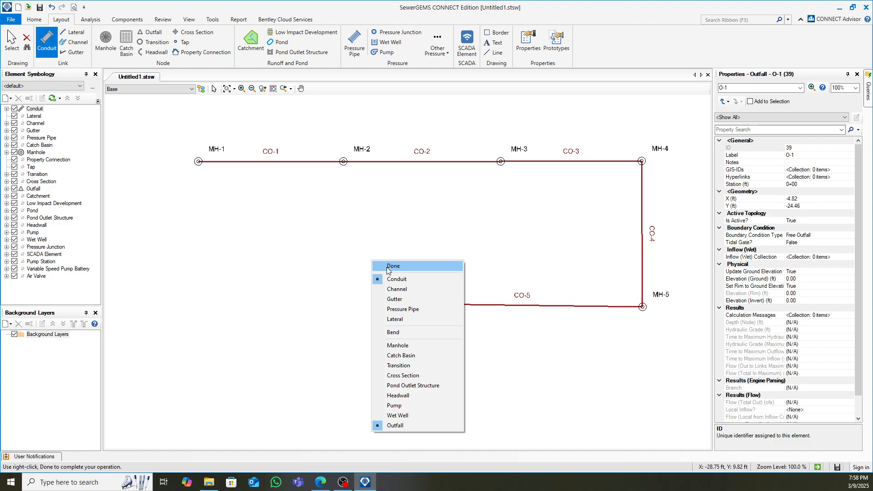
left_click(385, 267)
right_click(355, 251)
left_click(368, 257)
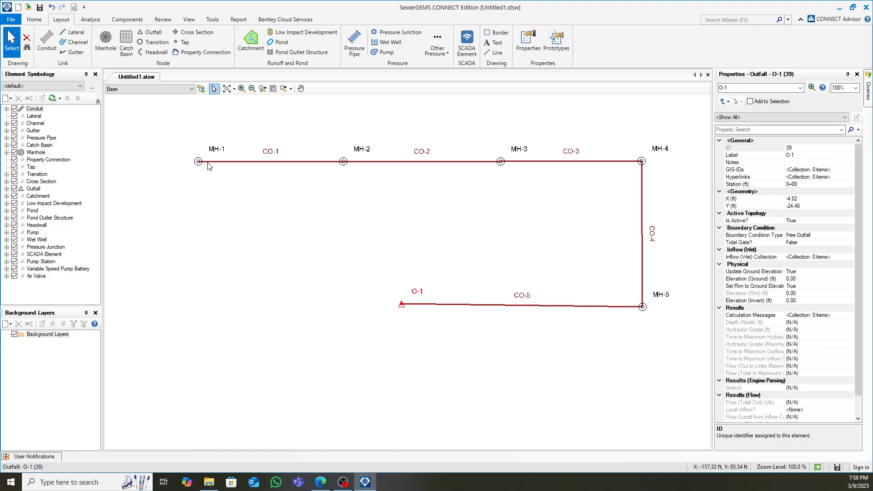
- Select the first conduit between MH-1 and MH-2 and review its general, headloss and physical properties
left_click_drag(161, 110, 681, 371)
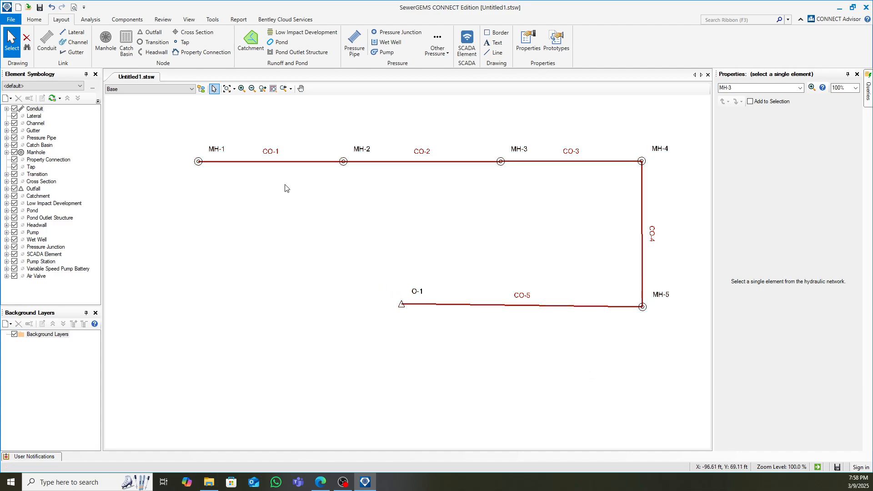
left_click(282, 162)
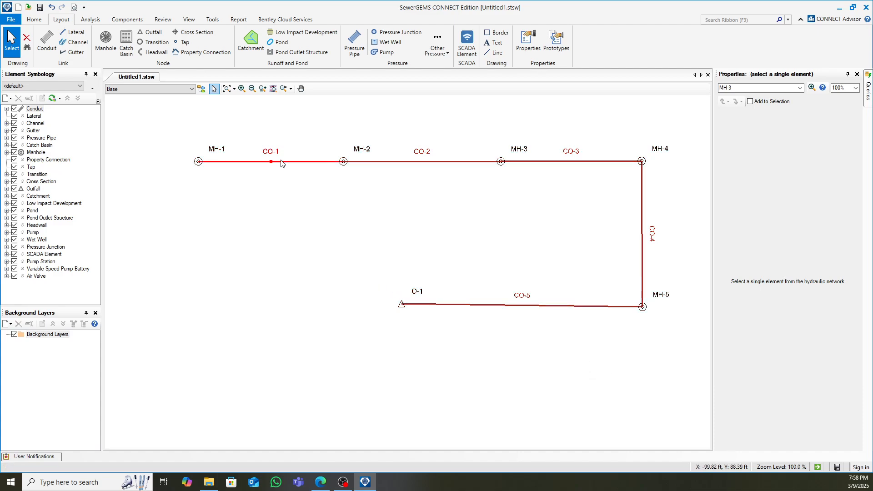
left_click(421, 163)
left_click(245, 163)
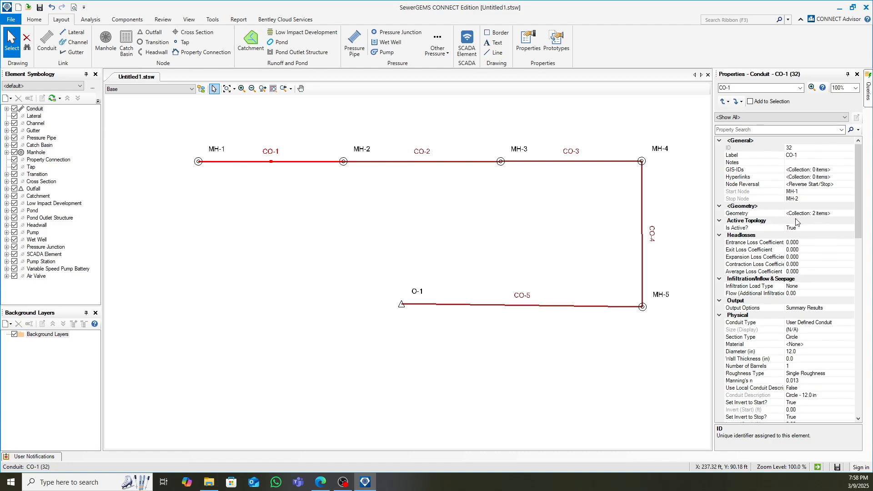
scroll(791, 285, "down", 3)
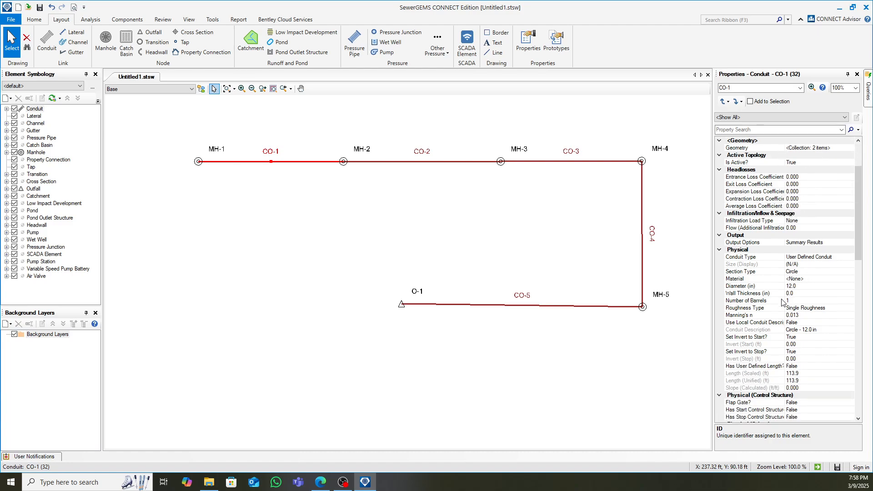
scroll(783, 300, "up", 3)
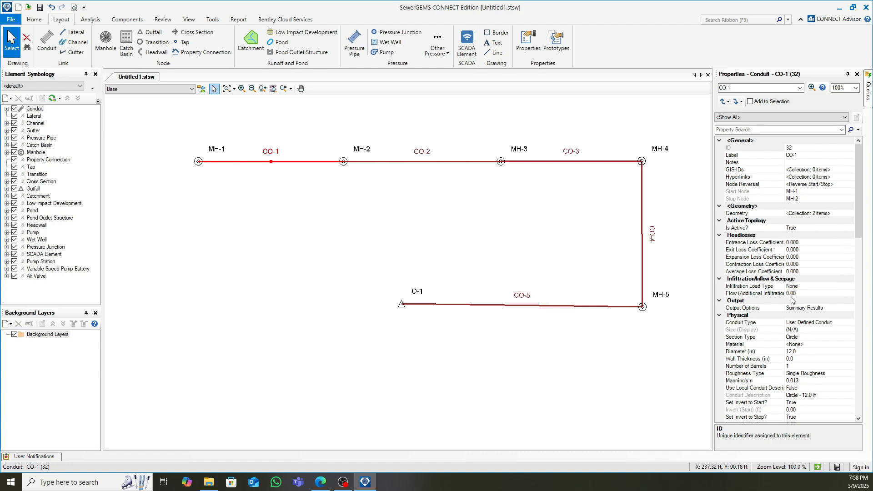
scroll(791, 300, "down", 3)
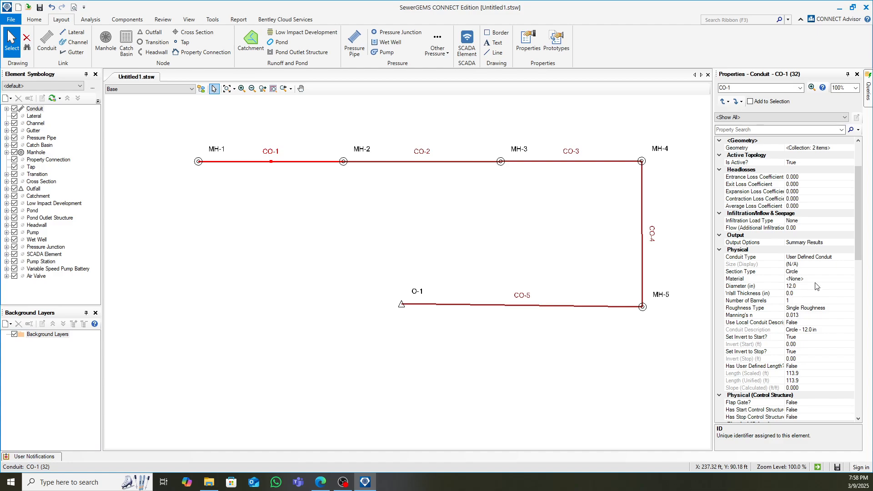
- Select manhole MH-2 and review its elevation, structure and results properties
left_click(343, 164)
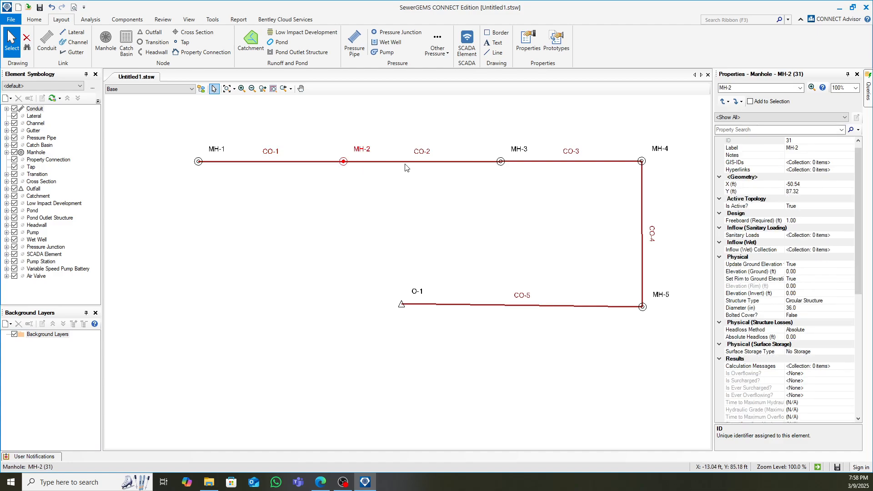
scroll(785, 209, "up", 1)
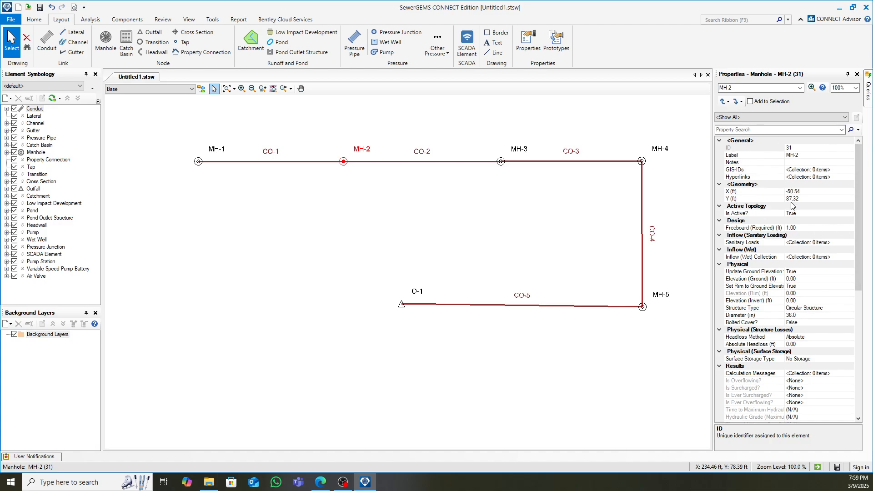
scroll(791, 205, "down", 4)
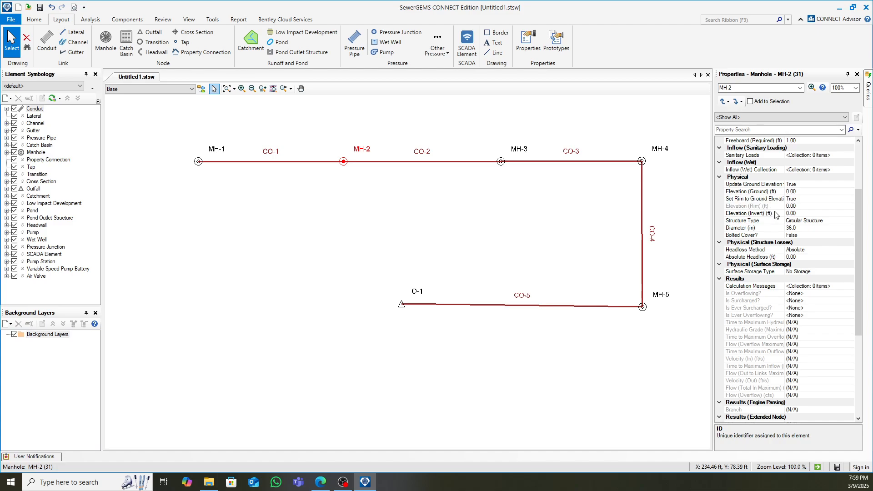
scroll(775, 218, "down", 3)
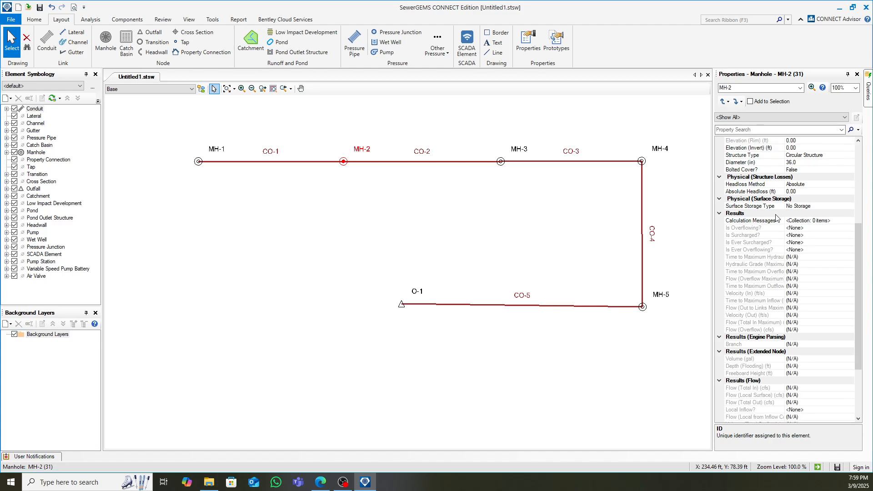
- Review the outfall's boundary condition and elevation properties, and close the Properties pane
left_click(402, 304)
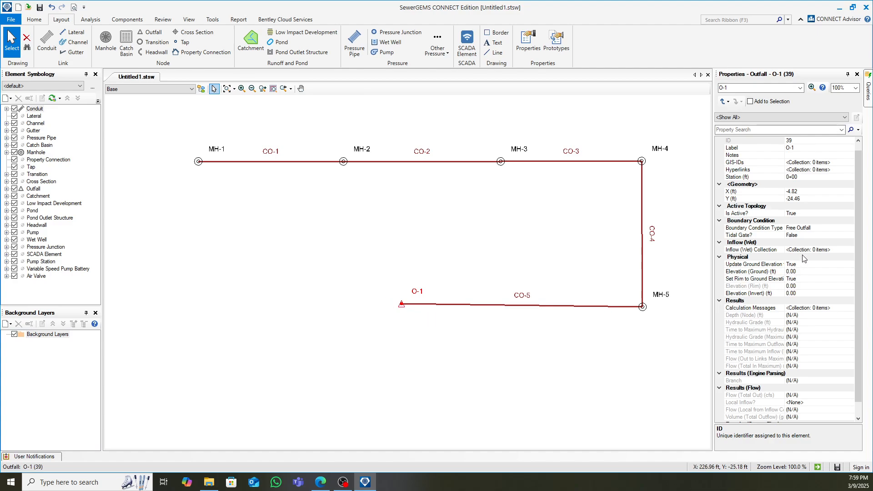
scroll(802, 254, "up", 1)
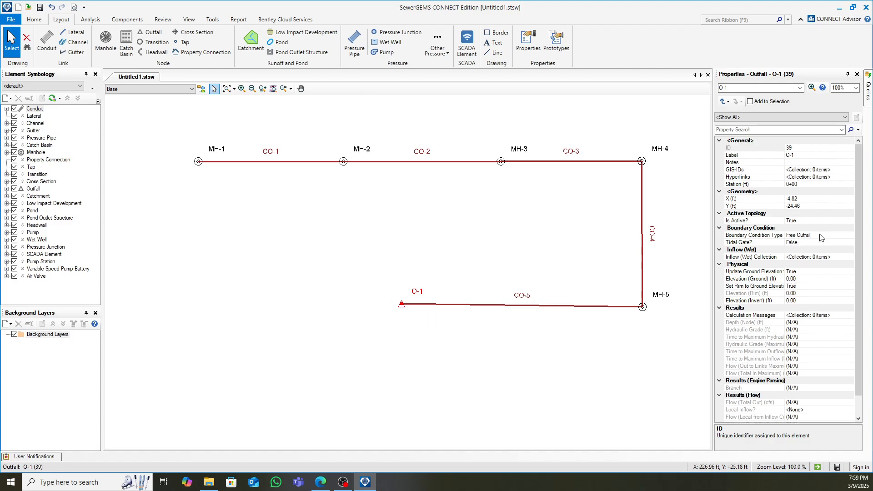
scroll(820, 247, "down", 1)
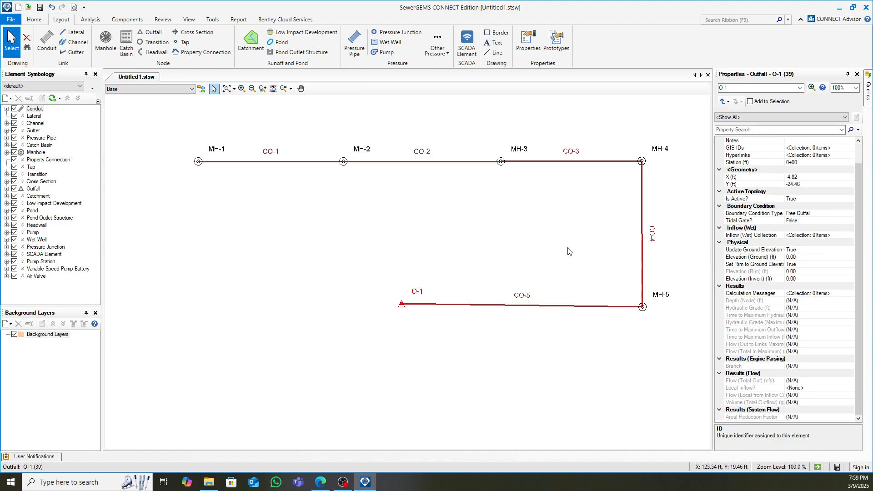
left_click(857, 74)
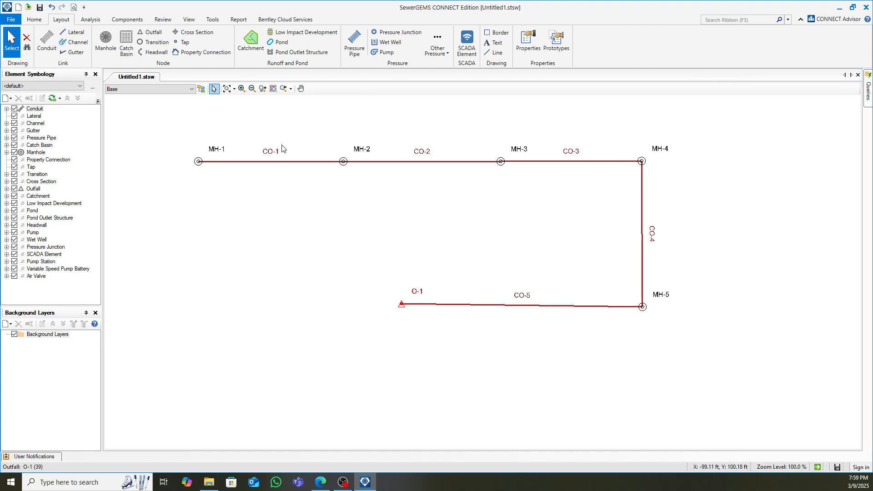
- Open the properties of conduit CO-1 beside the drawing, and clear the selection
double_click(265, 162)
left_click_drag(826, 79, 858, 129)
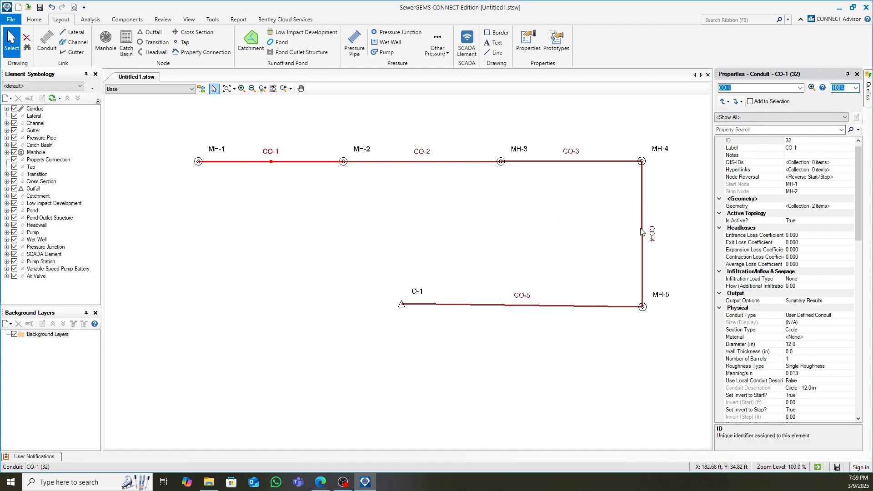
left_click(406, 244)
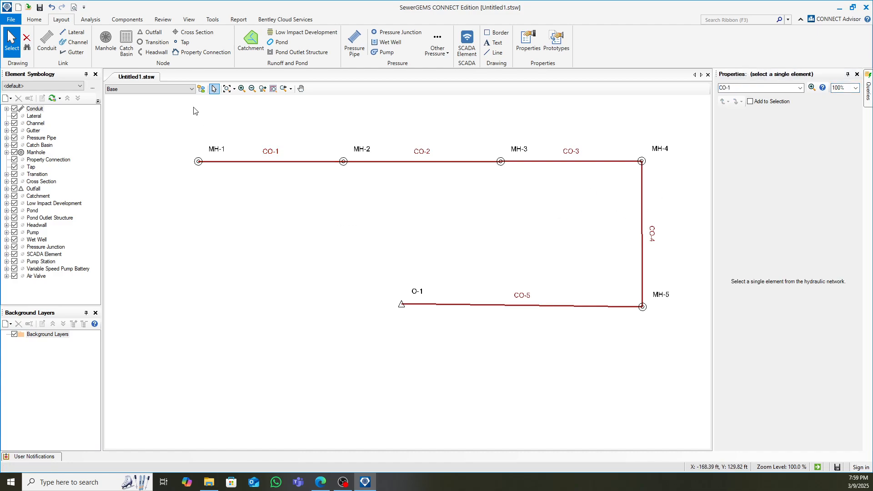
- In the default gravity pipe design constraints, measure cover to Pipe Crown and view the slope constraints
left_click(38, 20)
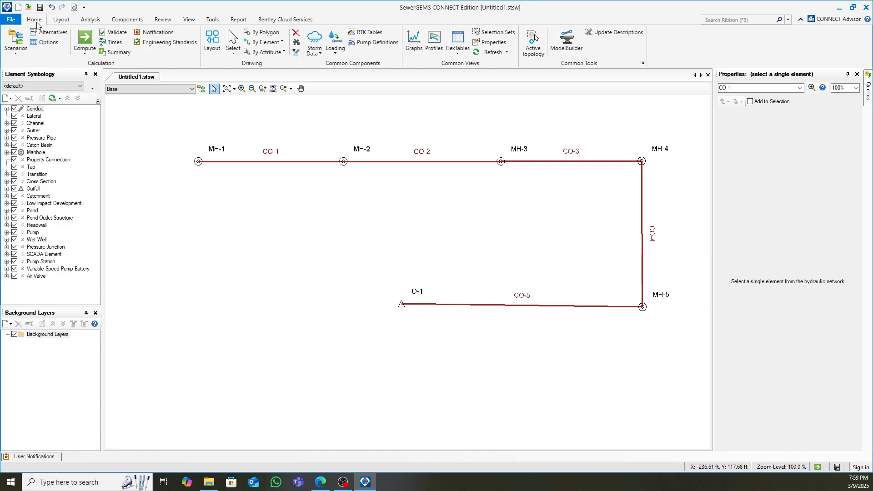
left_click(100, 22)
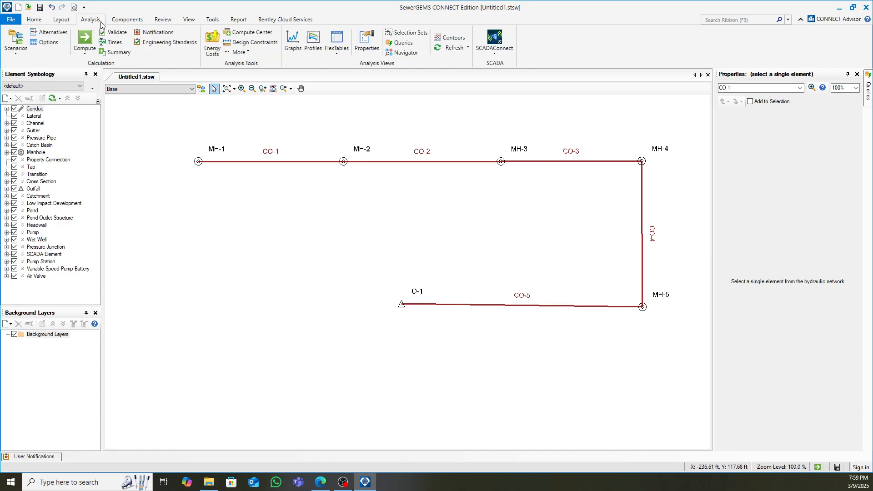
left_click(264, 42)
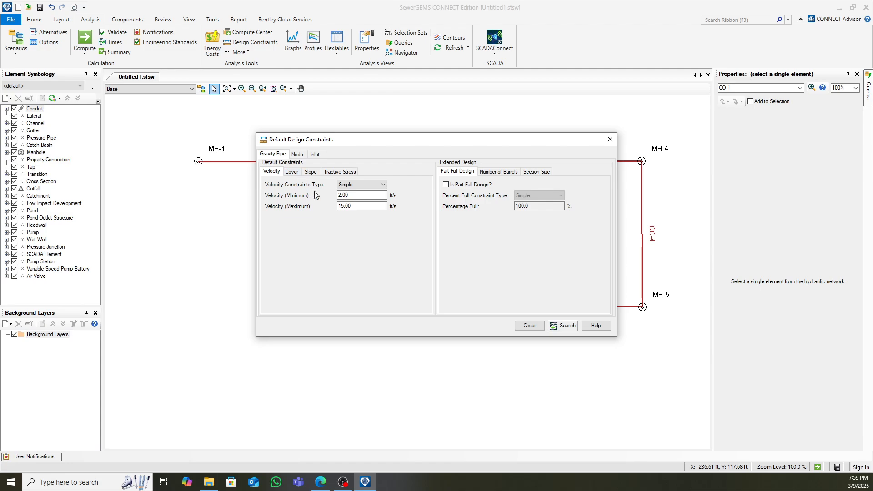
left_click(290, 172)
left_click(354, 206)
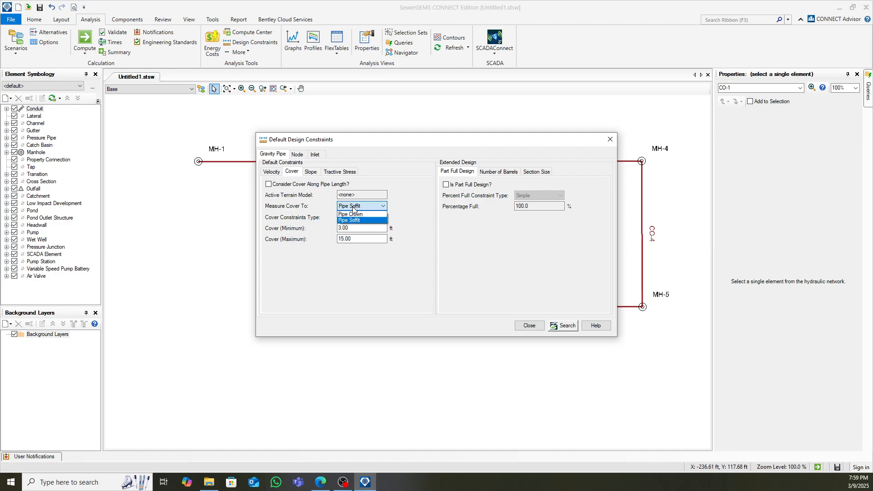
left_click(351, 214)
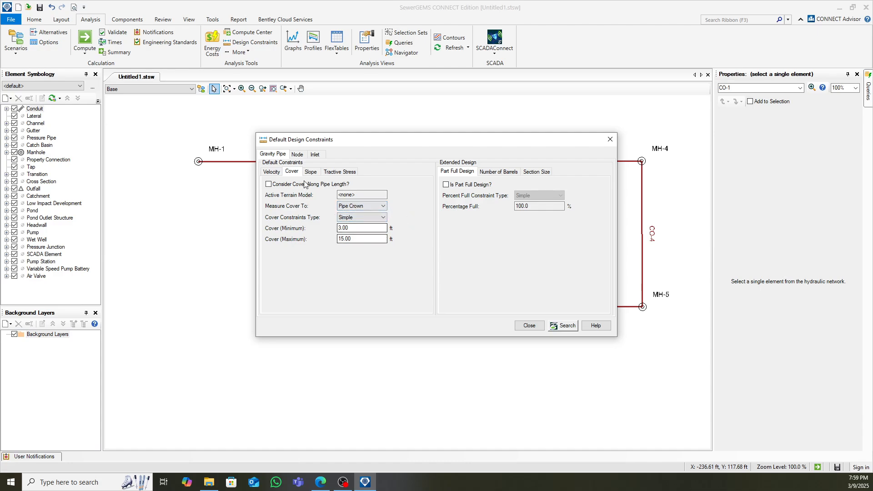
left_click(312, 172)
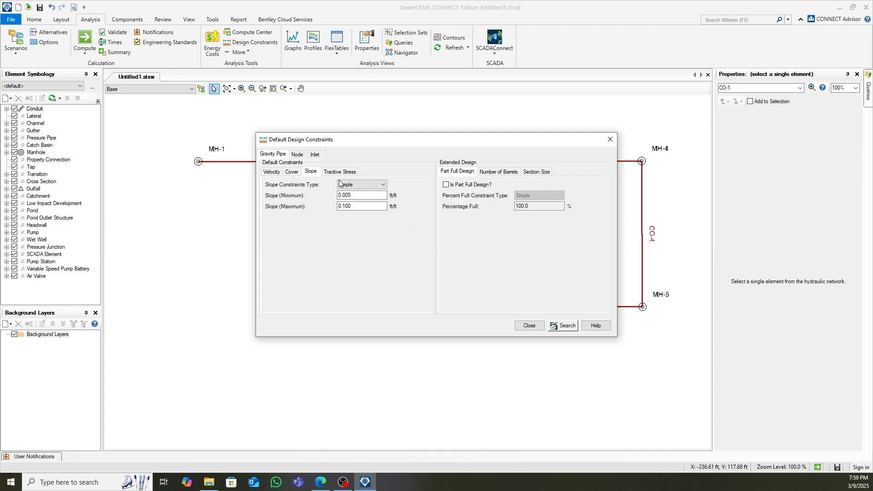
- Set the default node pipe matching to Crowns, disallow drop structures, and close the design constraints
left_click(299, 155)
left_click(342, 174)
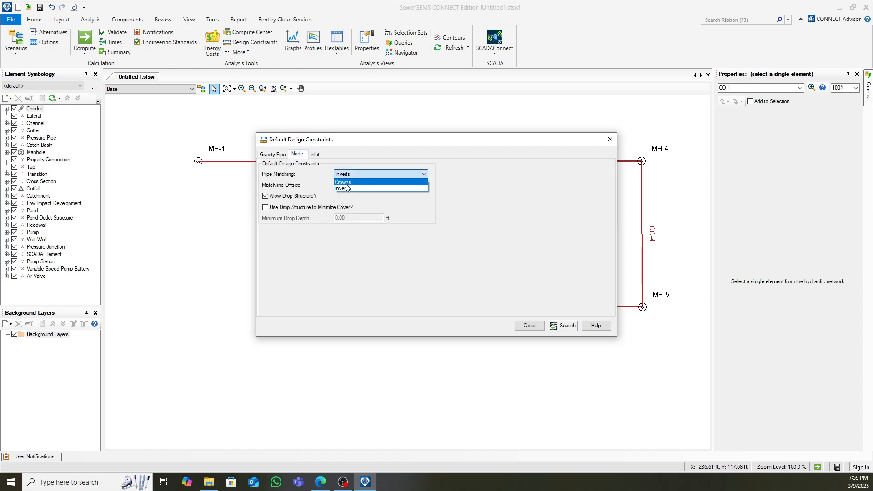
left_click(345, 188)
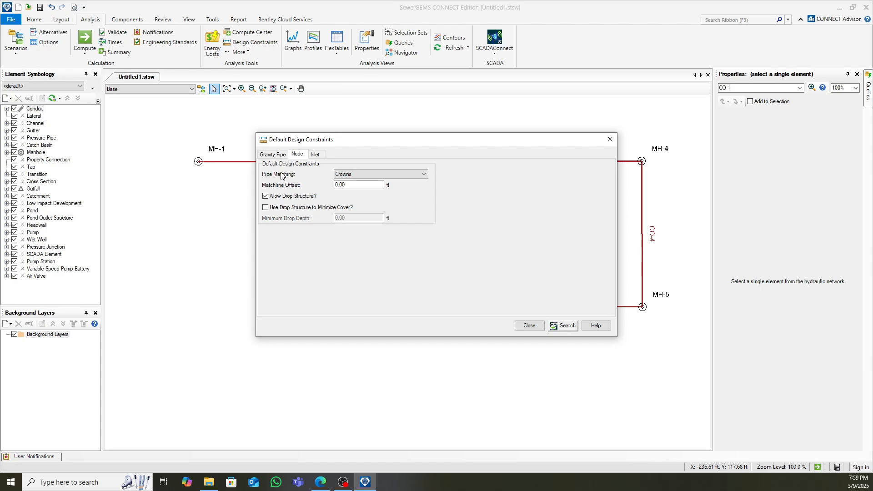
left_click(280, 198)
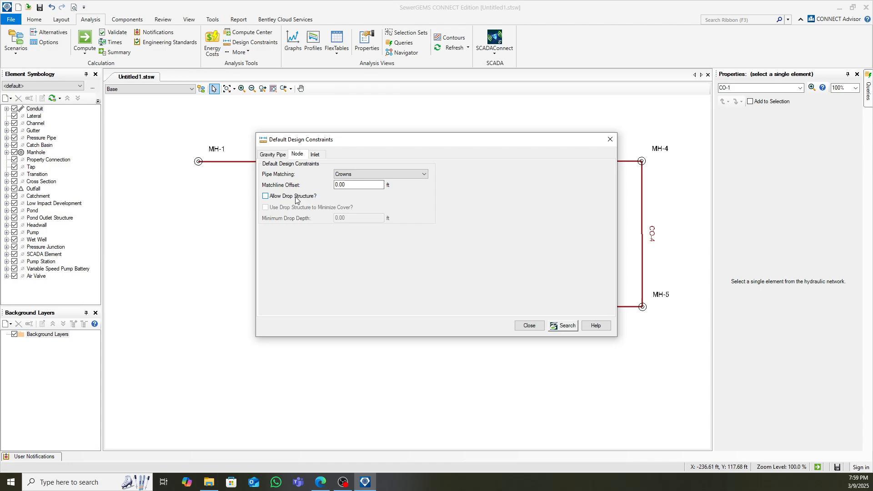
left_click(528, 325)
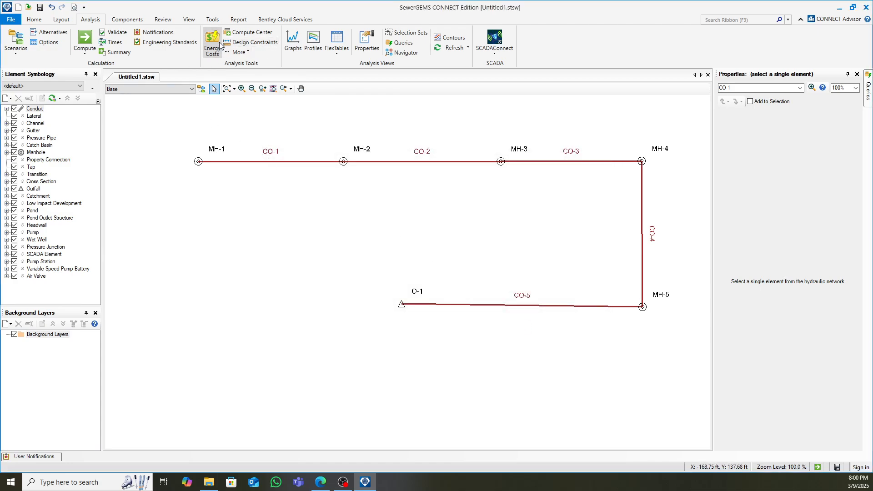
- Import the Circle - Concrete class from Conduits Library.xml into the conduit catalog and close the catalog
left_click(126, 21)
left_click(169, 45)
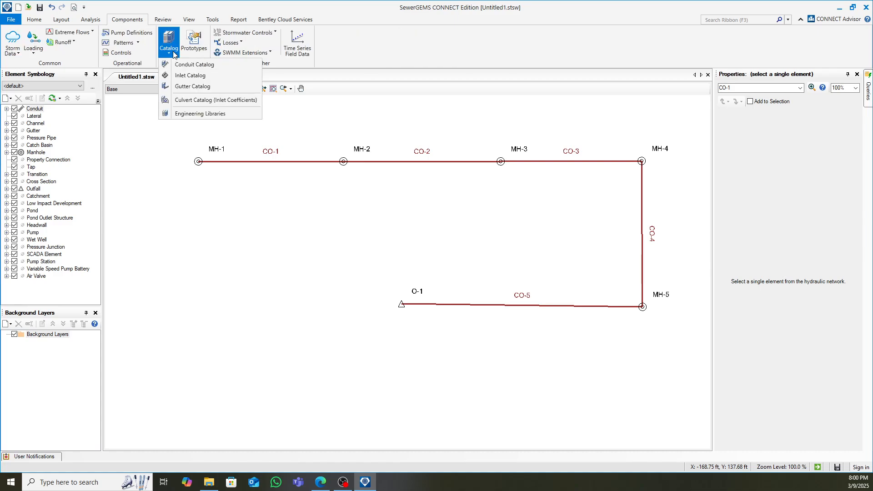
left_click(193, 65)
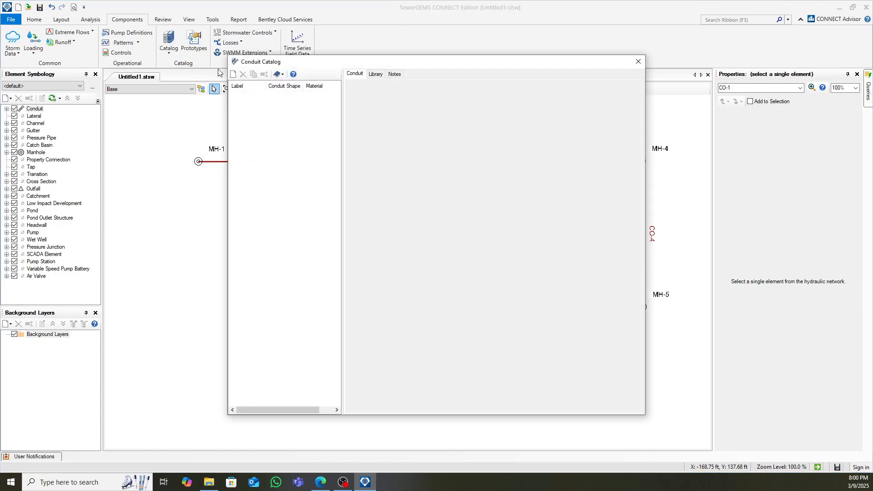
left_click(287, 77)
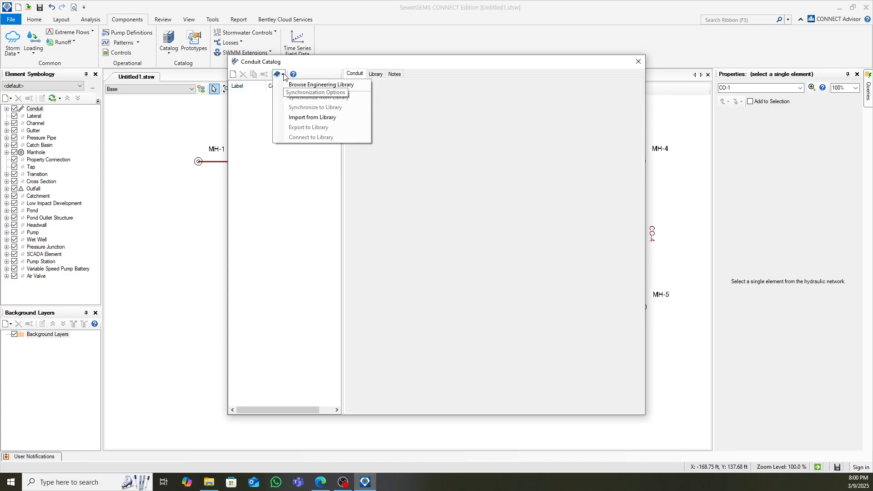
left_click(291, 124)
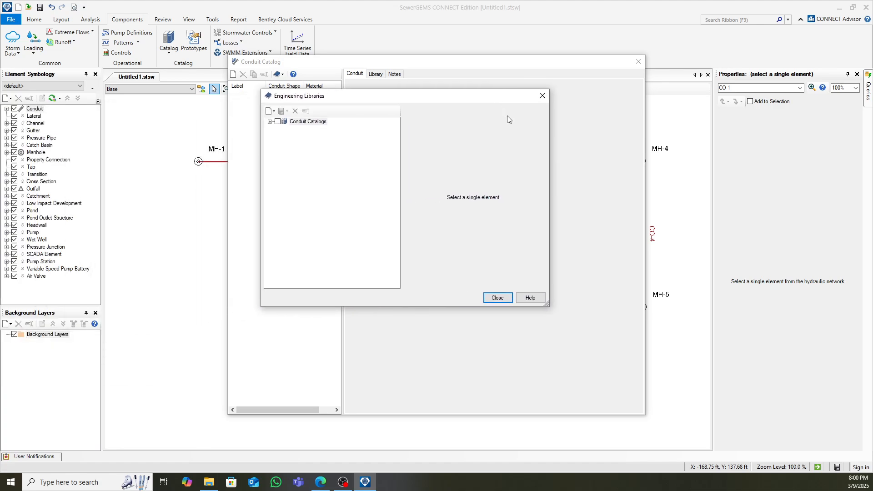
left_click(270, 122)
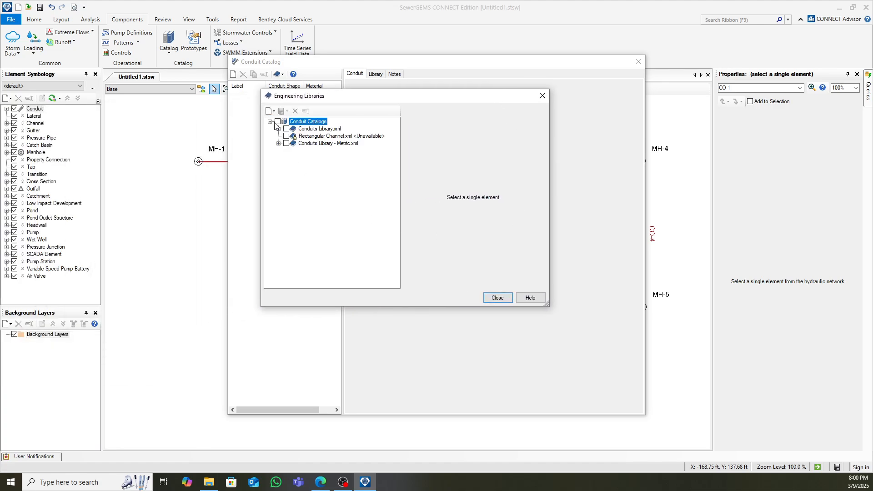
left_click(279, 129)
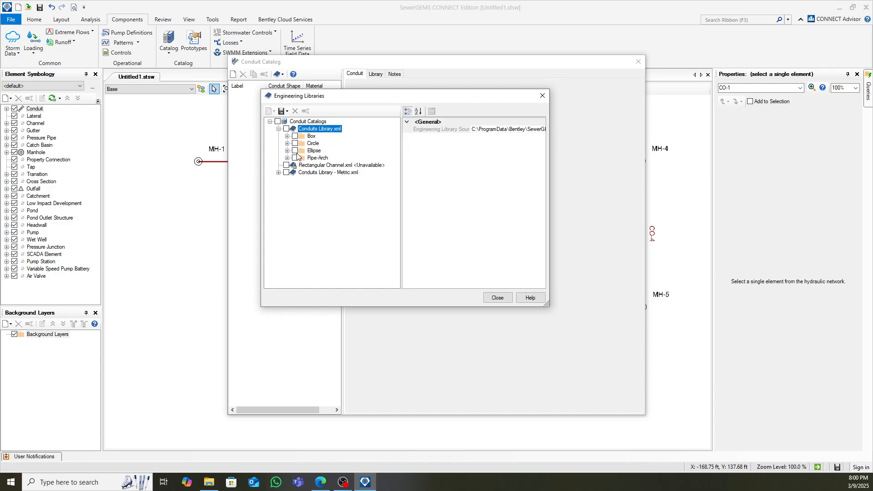
left_click(287, 143)
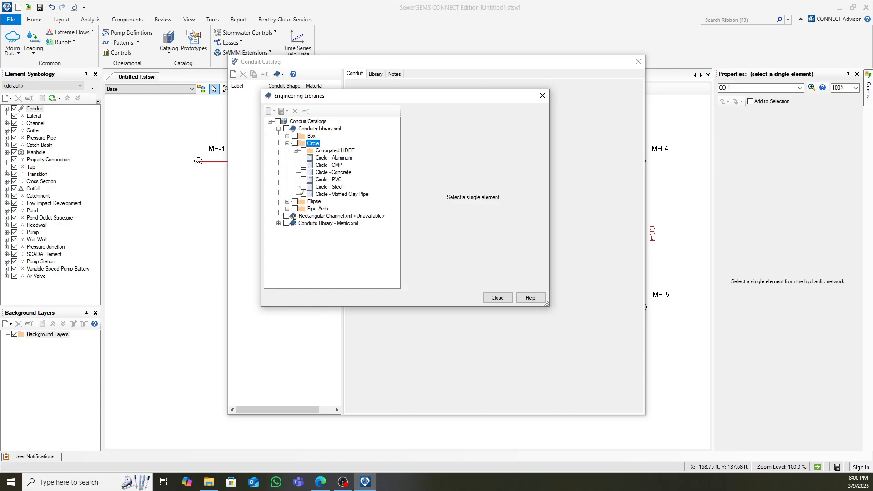
left_click(303, 173)
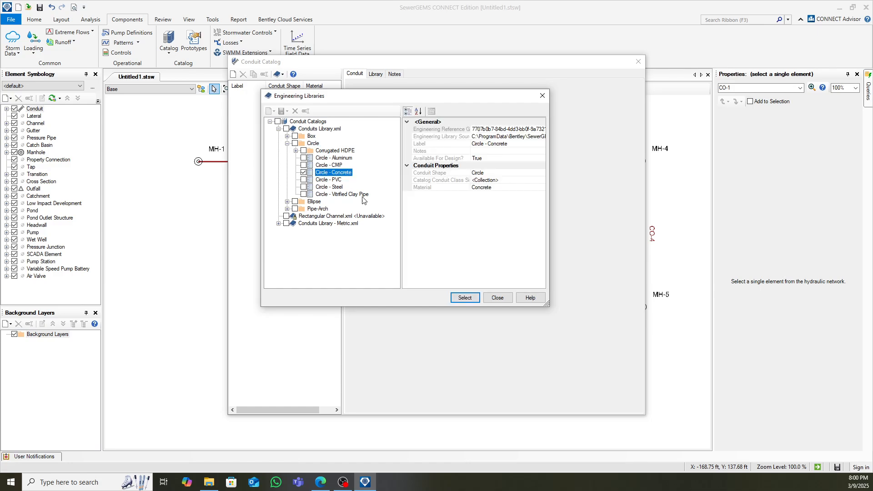
left_click(459, 300)
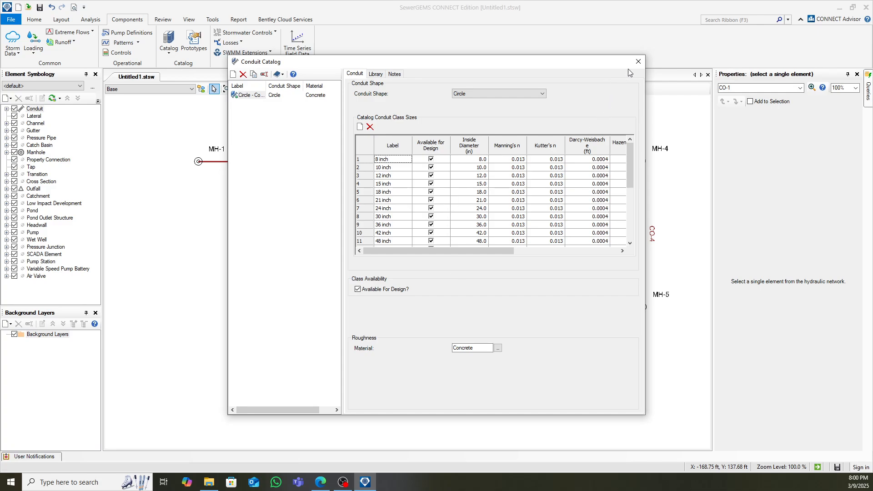
left_click(639, 62)
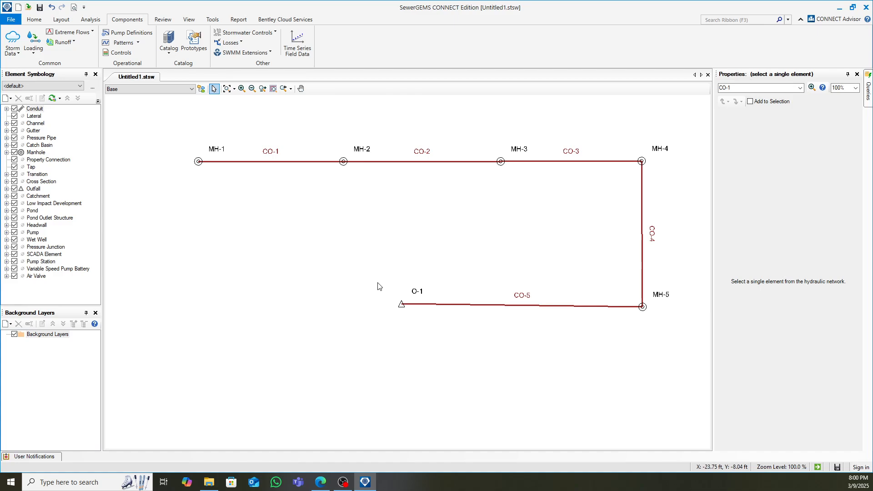
- Open the conduit FlexTable and maximize its window
left_click_drag(378, 283, 219, 205)
left_click(34, 19)
left_click(457, 48)
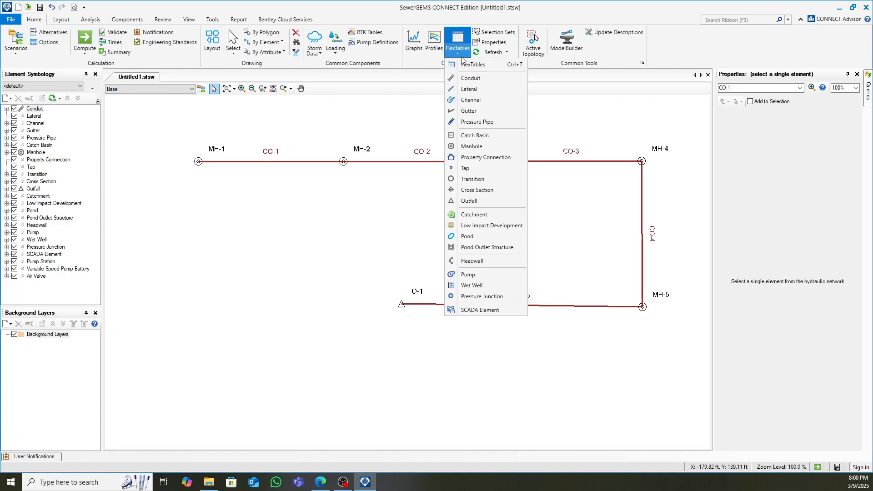
left_click(473, 81)
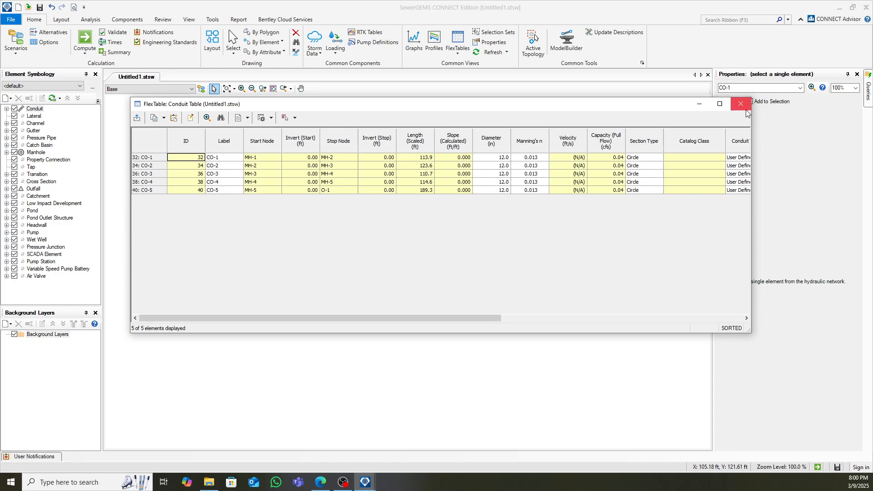
left_click(720, 104)
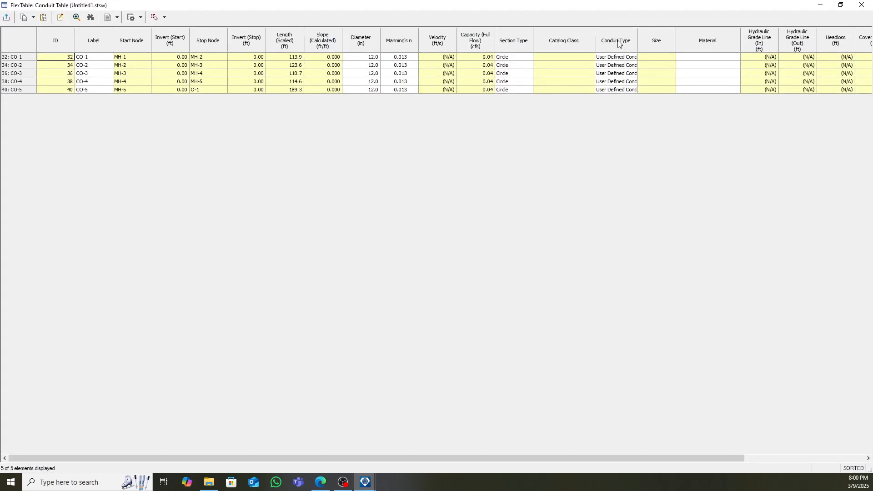
- Globally set the conduit type of all conduits in the table to Catalog Conduit
right_click(618, 44)
left_click(637, 47)
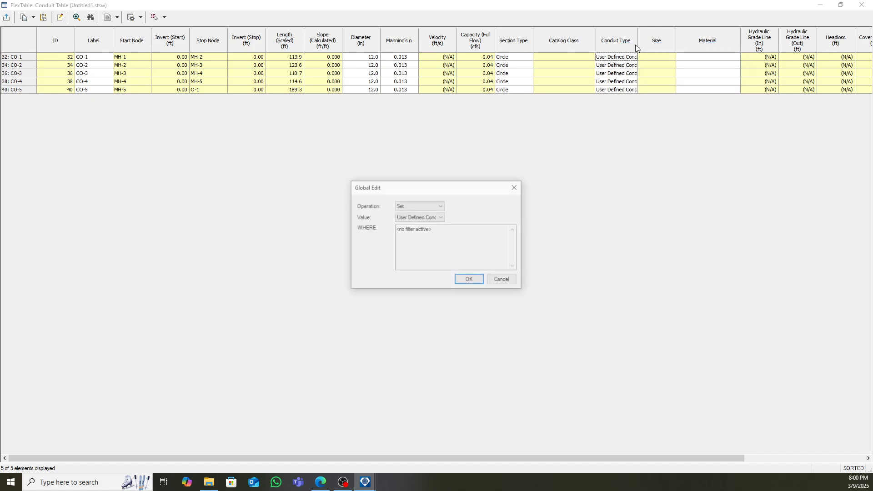
left_click(414, 218)
left_click(411, 229)
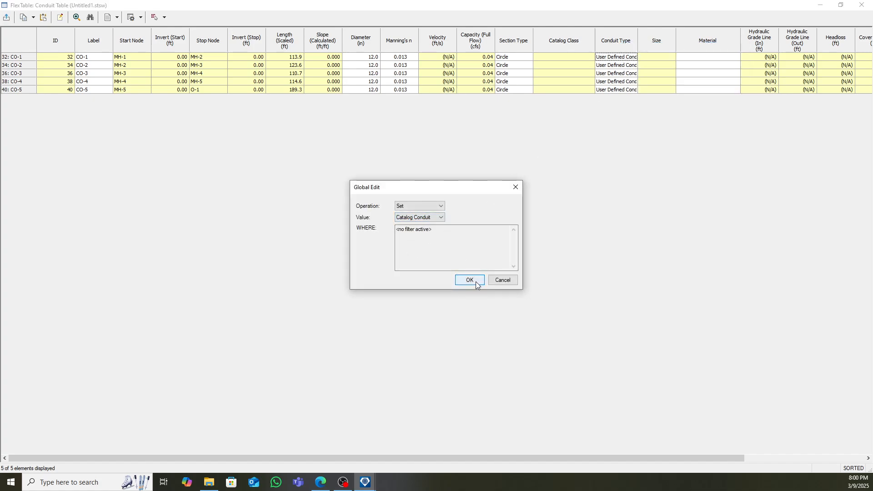
left_click(469, 280)
- Globally set the catalog class of all conduits to Circle - Concrete
right_click(566, 49)
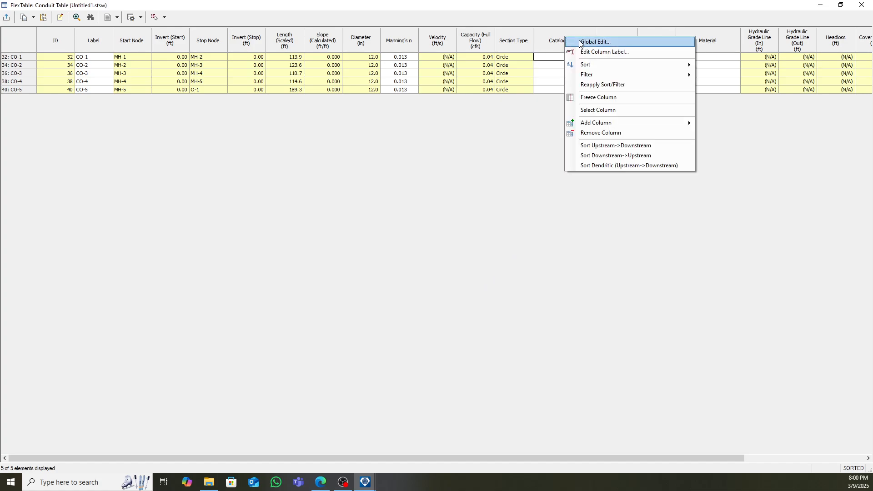
left_click(582, 41)
left_click(425, 217)
left_click(423, 225)
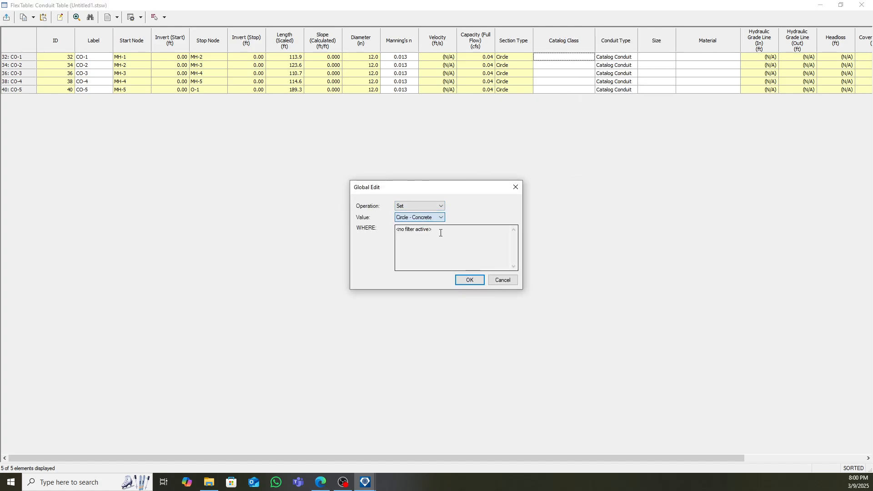
left_click(466, 280)
- Globally set the size of all conduits to 8 inch
right_click(658, 39)
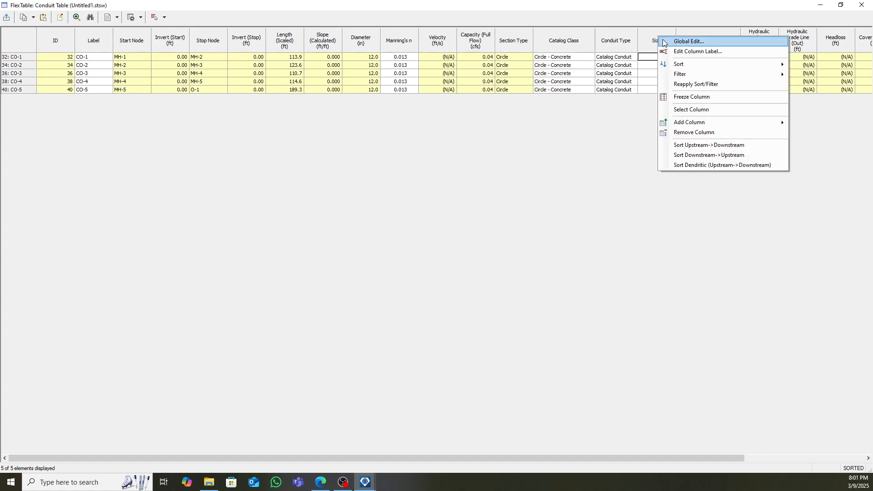
left_click(667, 40)
left_click(420, 218)
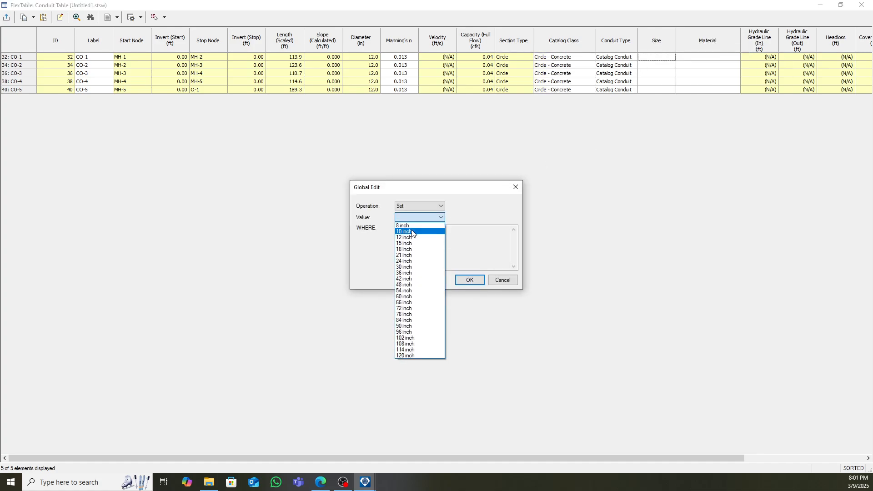
left_click(417, 228)
left_click(467, 281)
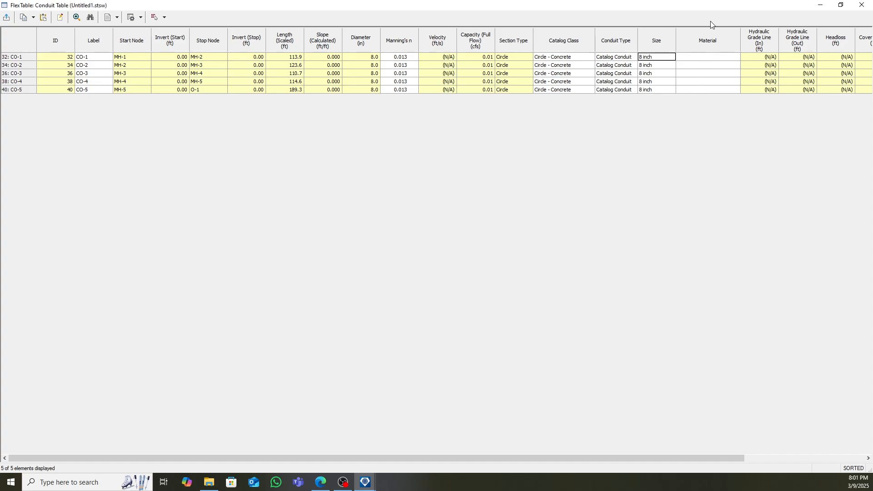
- Globally set the material of all conduits to Concrete and view the table's remaining columns
right_click(706, 40)
left_click(712, 47)
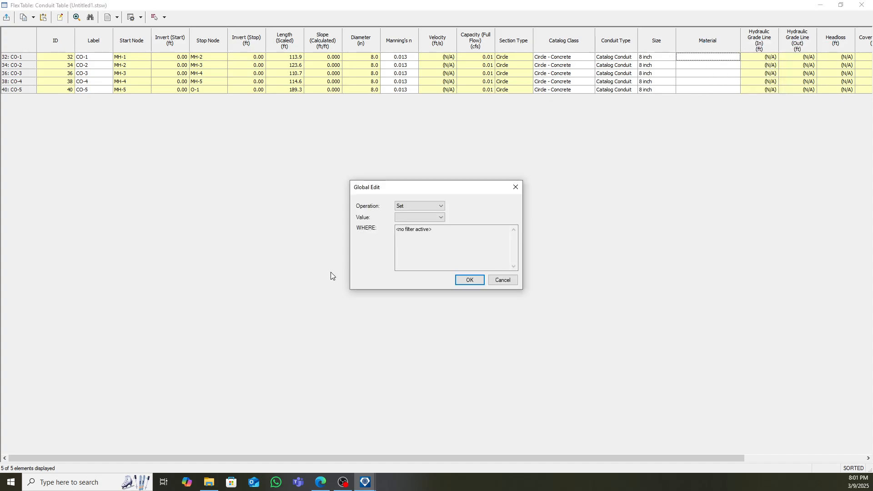
left_click(403, 220)
left_click(411, 228)
left_click(478, 282)
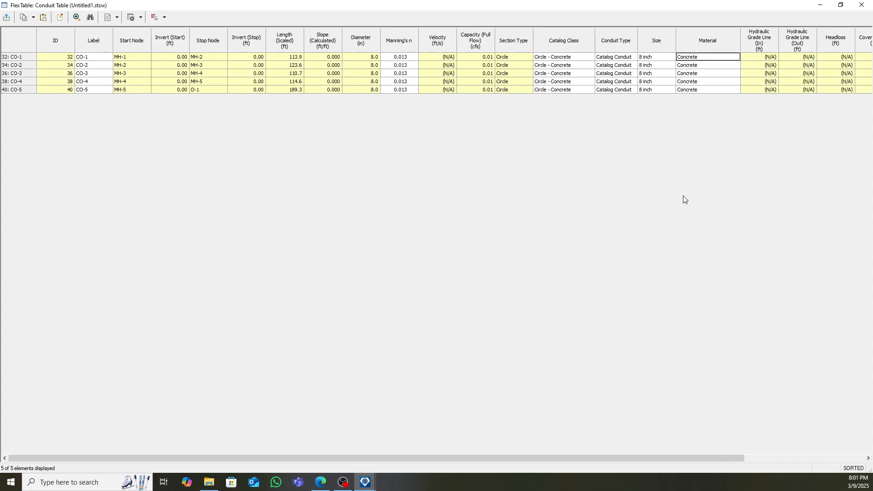
left_click(777, 458)
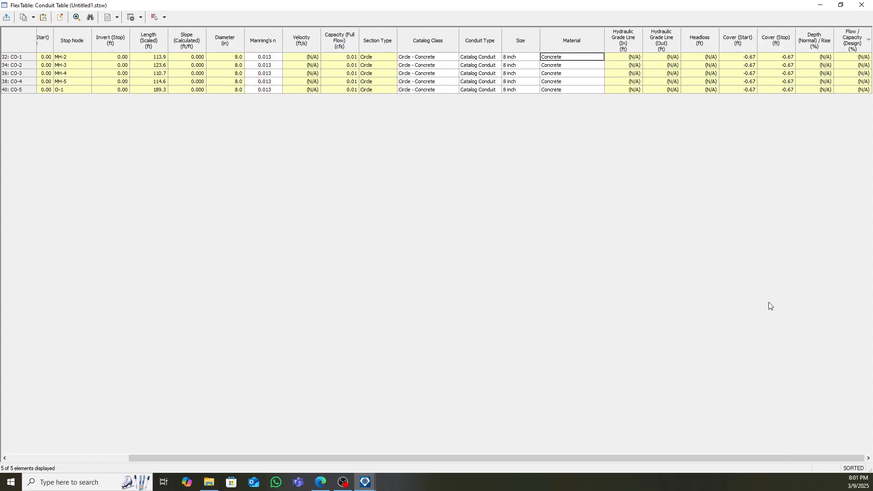
- Close the conduit table and set the active numerical solver in the Base Calculation Options to GVF-Convex (SewerCAD)
left_click(860, 6)
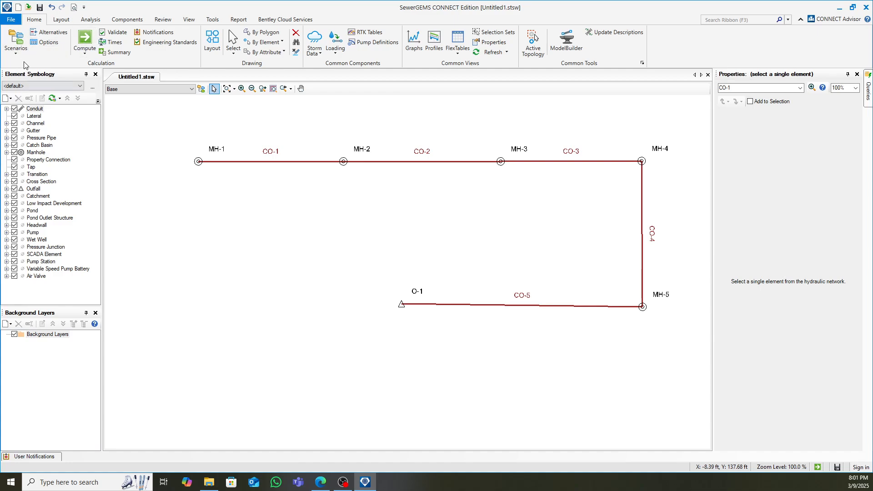
left_click(48, 32)
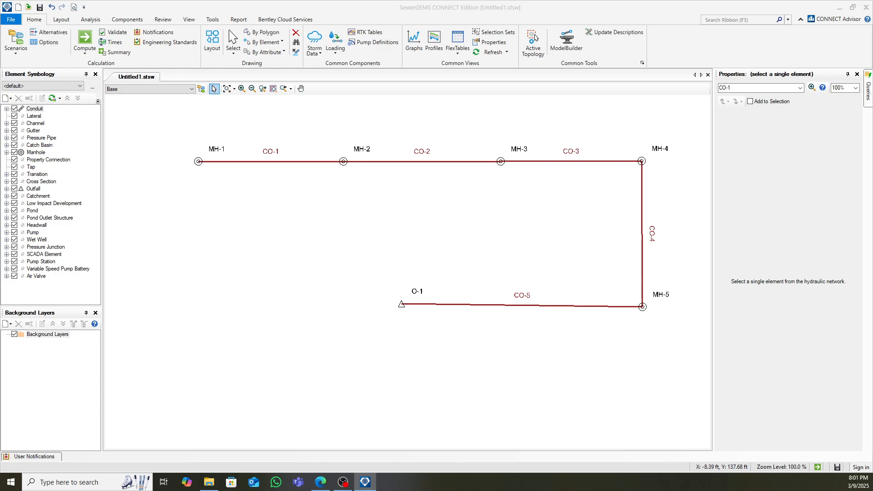
left_click_drag(1, 87, 200, 88)
left_click(163, 115)
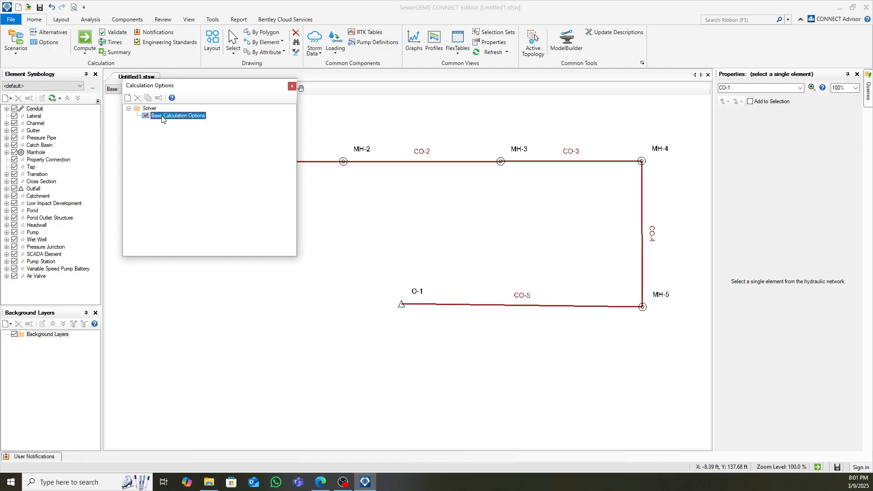
left_click(854, 162)
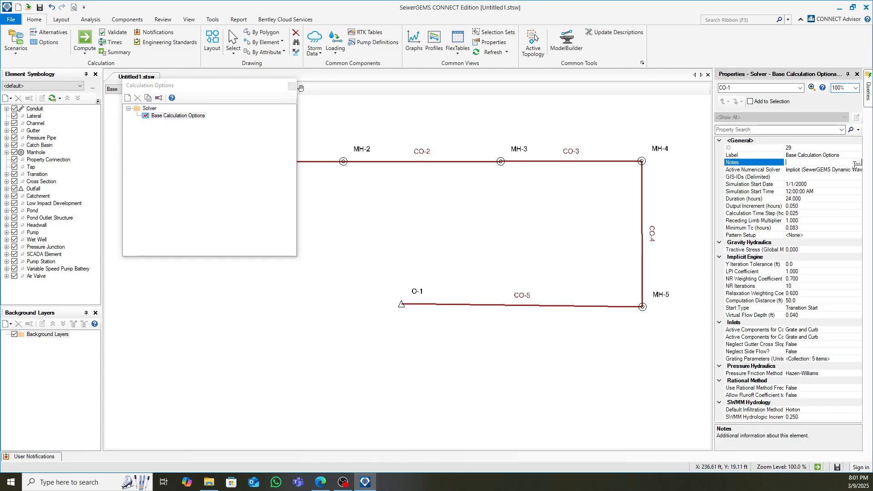
left_click(854, 173)
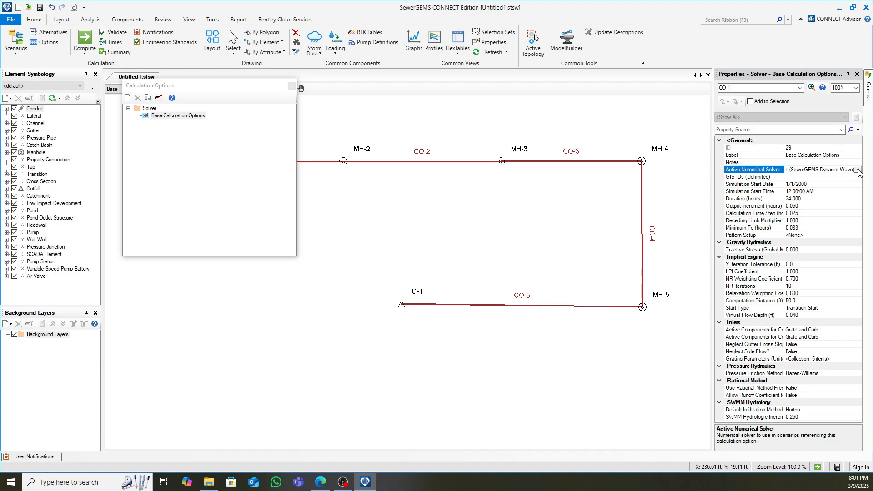
left_click(857, 170)
left_click(822, 184)
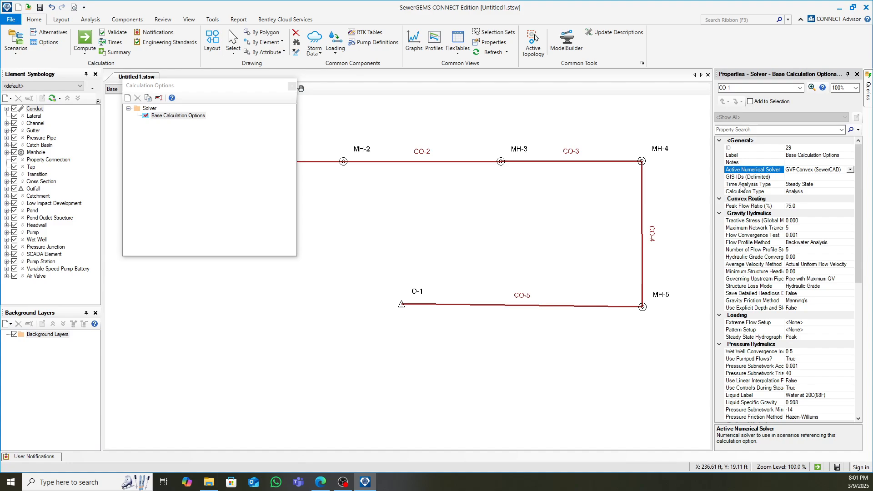
- Set the base calculation options to the Steady State time analysis type and the Design calculation type
left_click(821, 186)
double_click(821, 185)
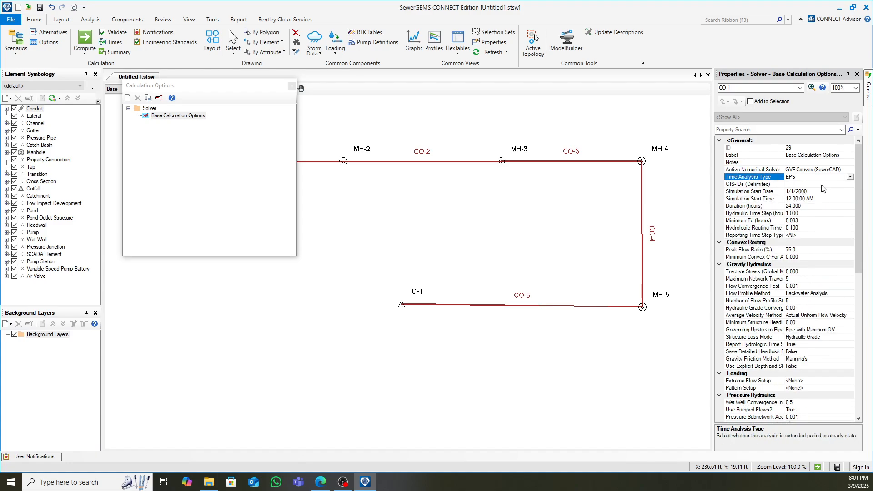
double_click(834, 177)
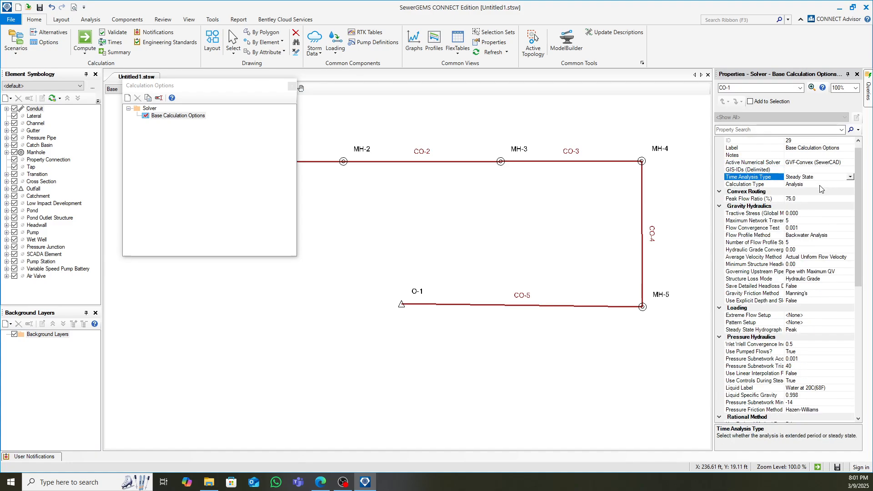
left_click(822, 183)
left_click(850, 185)
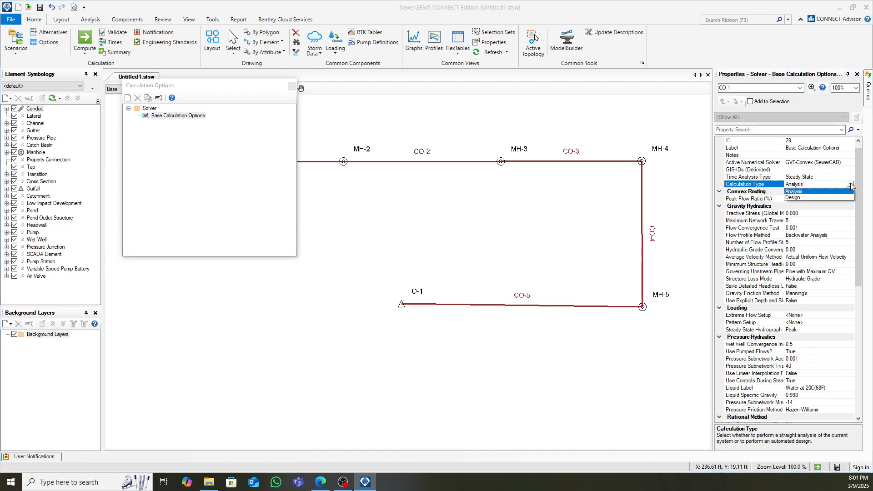
left_click(797, 197)
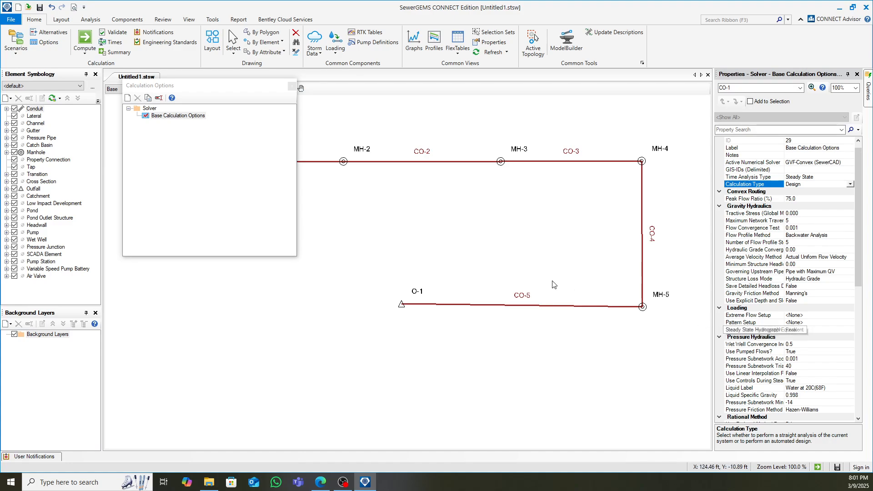
left_click(291, 85)
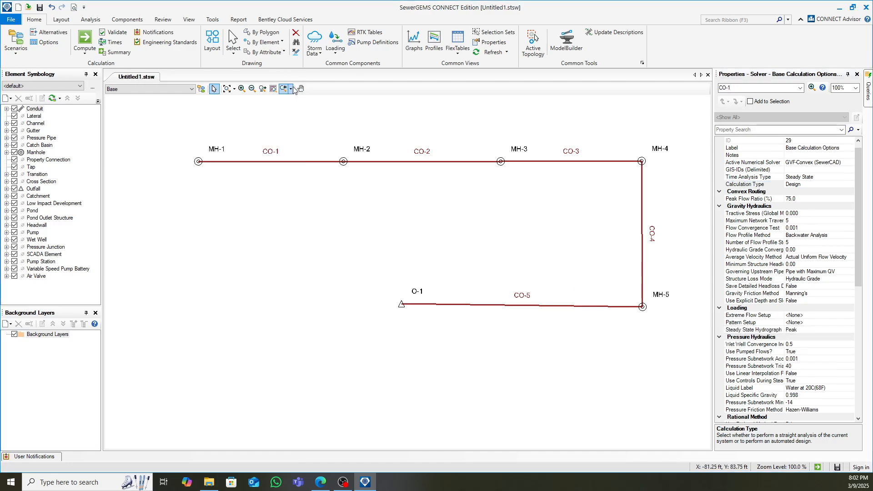
left_click(119, 20)
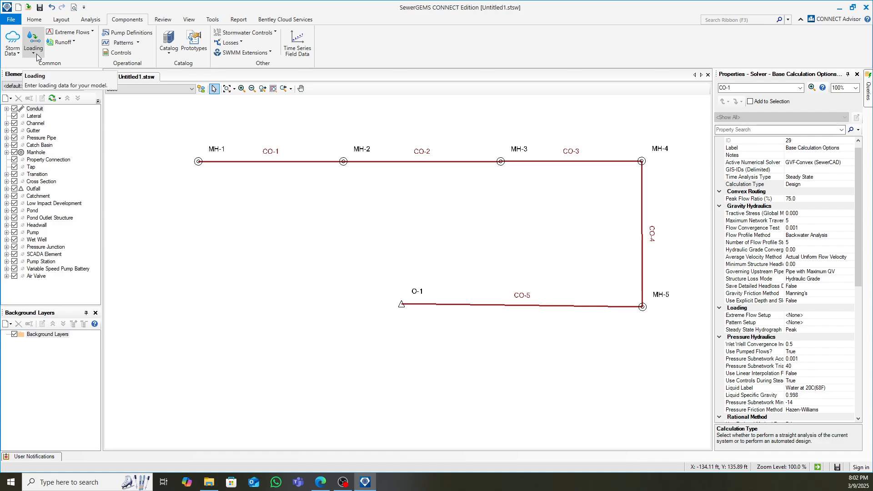
left_click(169, 53)
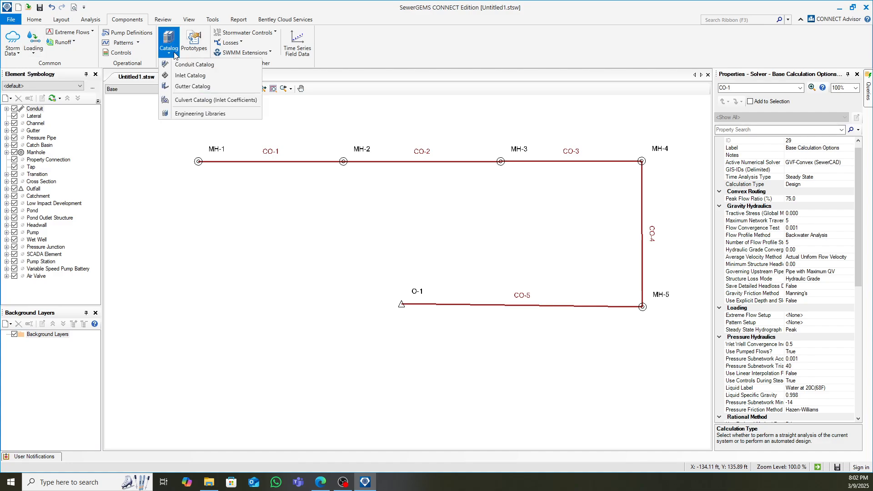
left_click(353, 53)
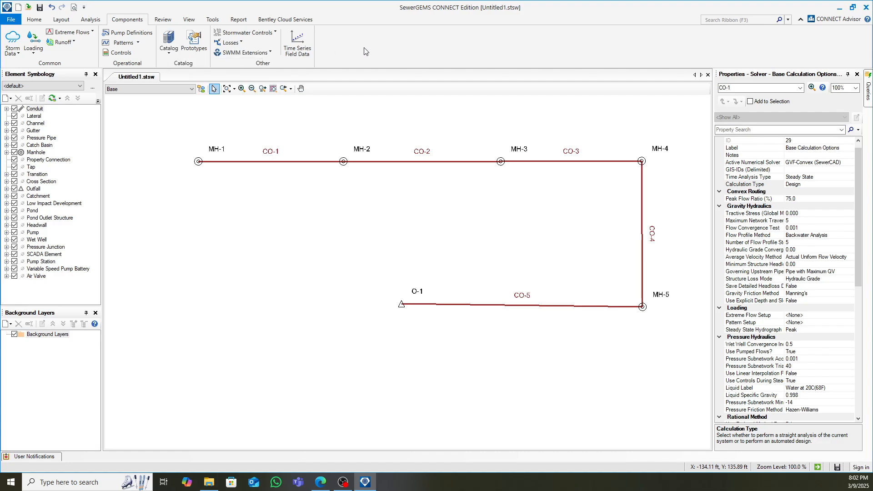
- Find and open the Unit Sanitary (Dry Weather) Loads manager and add a population-based unit load
left_click(729, 23)
type("uni")
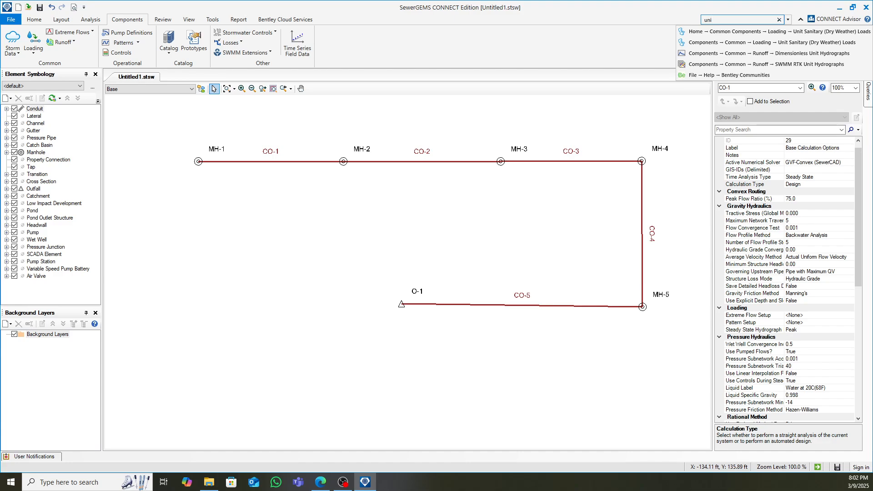
left_click(728, 43)
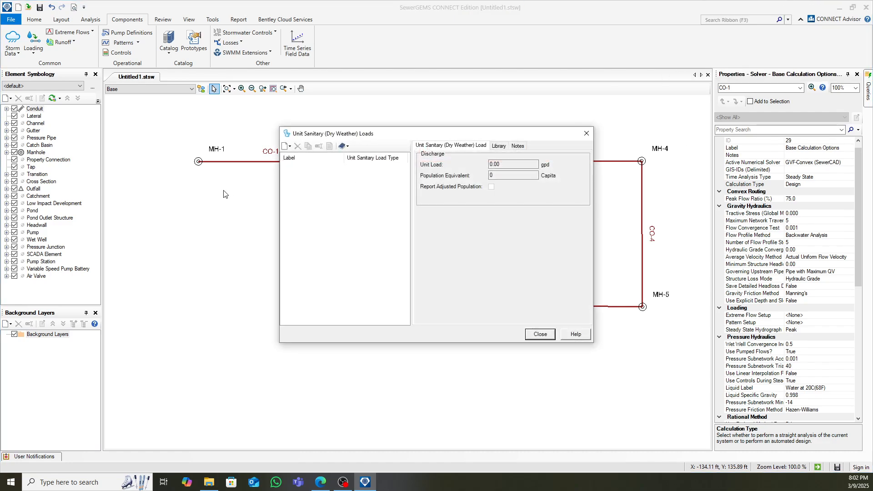
left_click(287, 146)
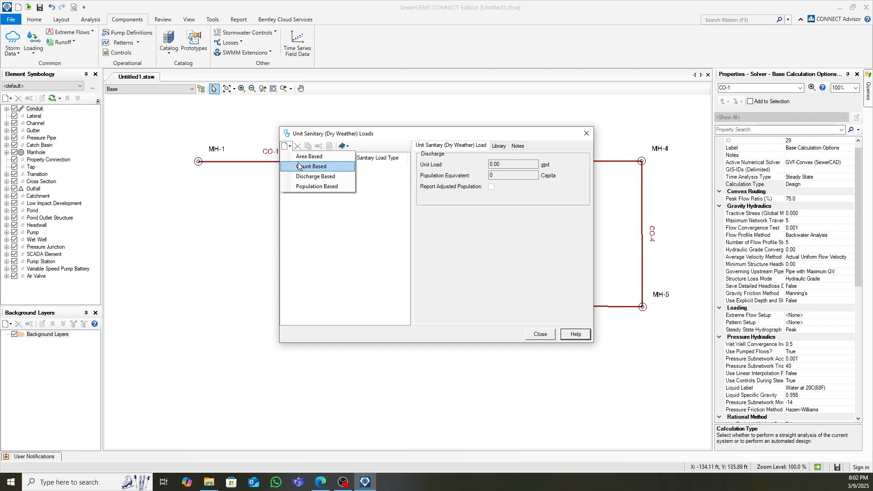
left_click(303, 187)
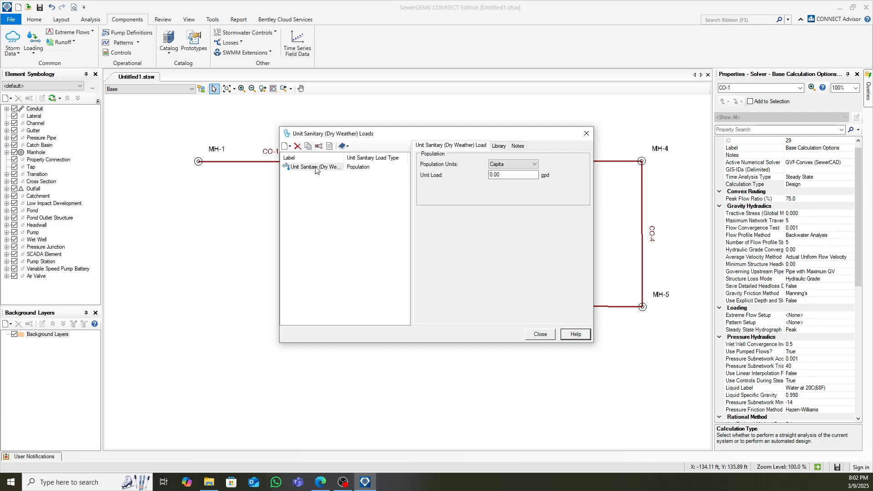
- Rename the new unit sanitary load as Residential
right_click(315, 169)
left_click(346, 194)
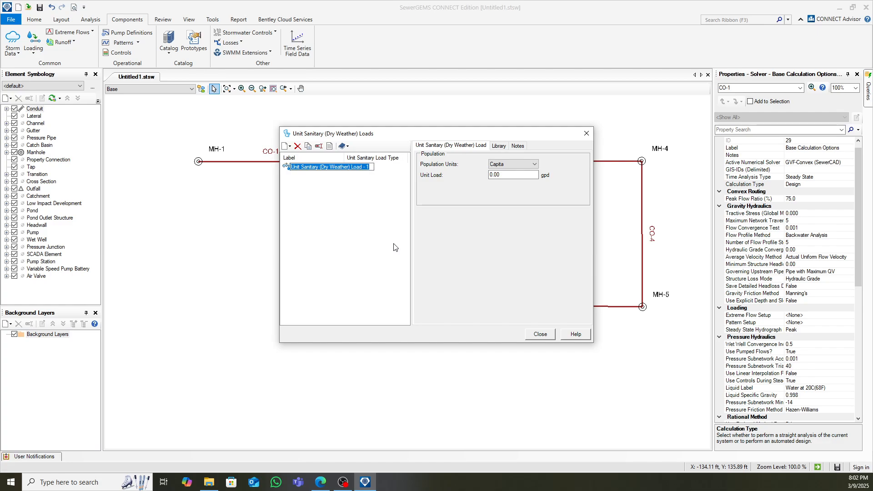
type("Resiod")
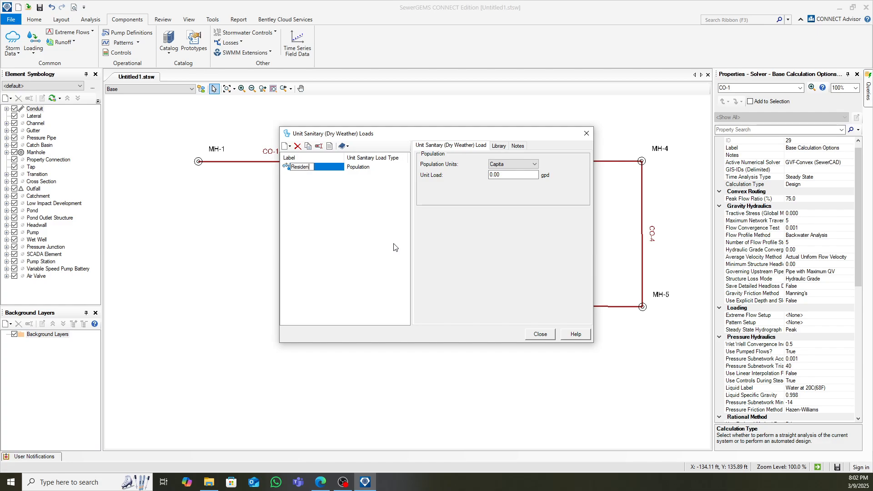
type("tial")
left_click(318, 236)
- Change the flow unit of the Residential load to Imp gpd, set its unit load to 50, and close the load manager
left_click(506, 174)
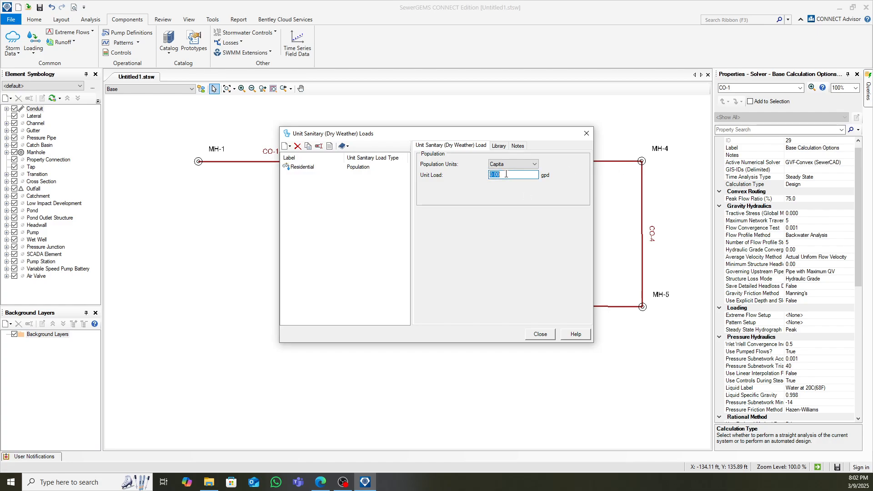
right_click(552, 177)
left_click(587, 181)
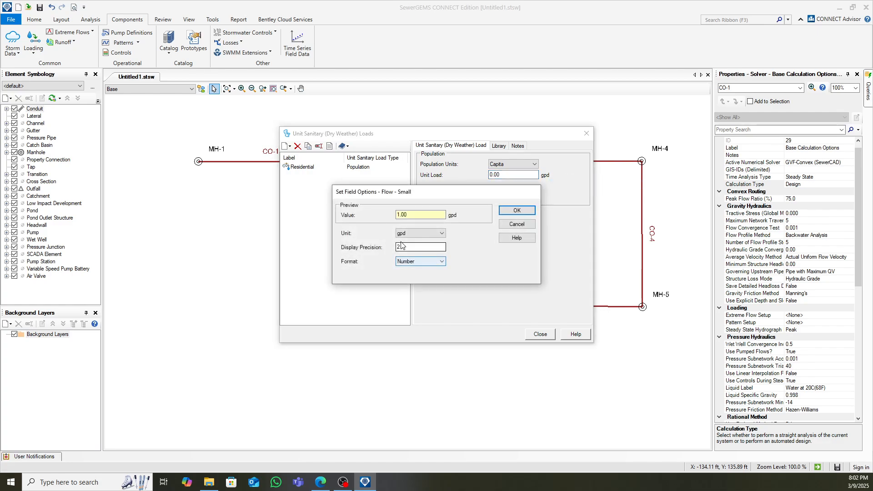
left_click(402, 233)
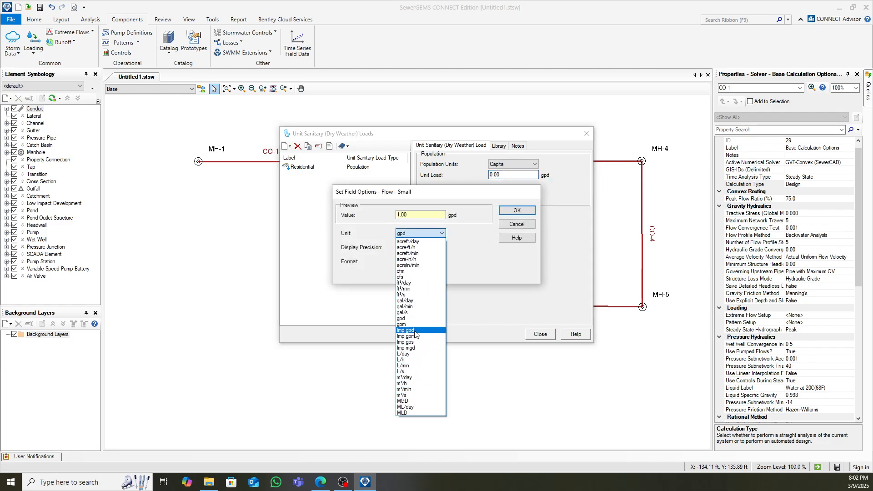
left_click(412, 331)
left_click(513, 210)
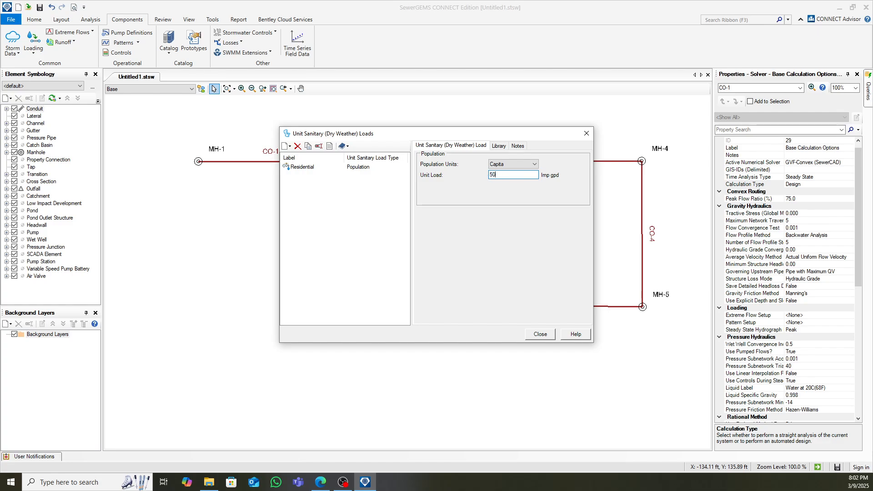
type("50")
left_click(586, 133)
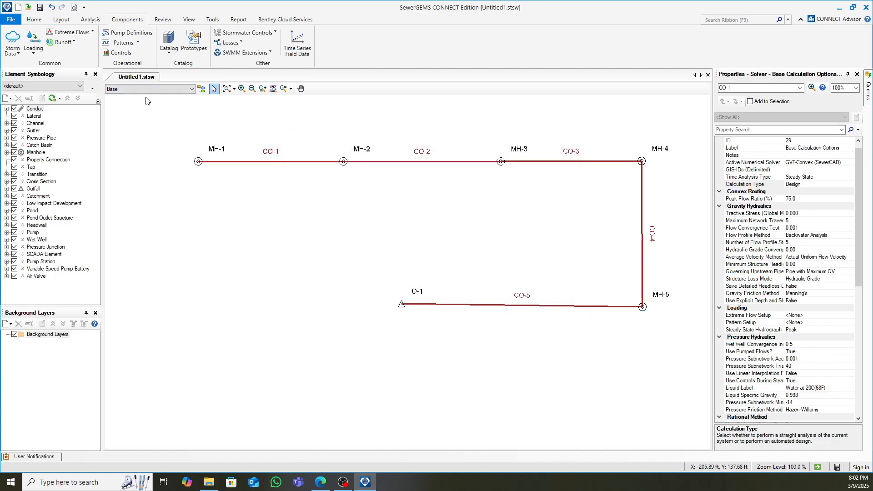
left_click(33, 45)
left_click(46, 65)
left_click(526, 334)
- Open the Sanitary Load Control Center and initialize unit loads for all elements
left_click(33, 46)
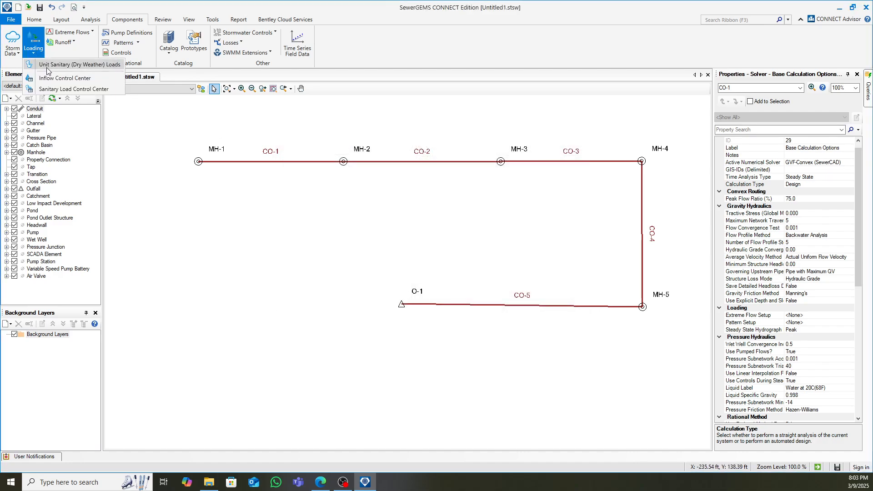
left_click(54, 90)
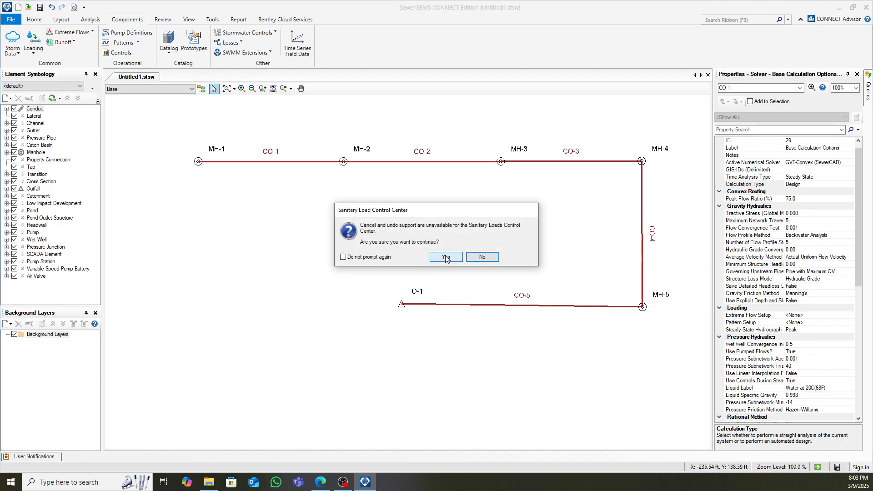
left_click(443, 256)
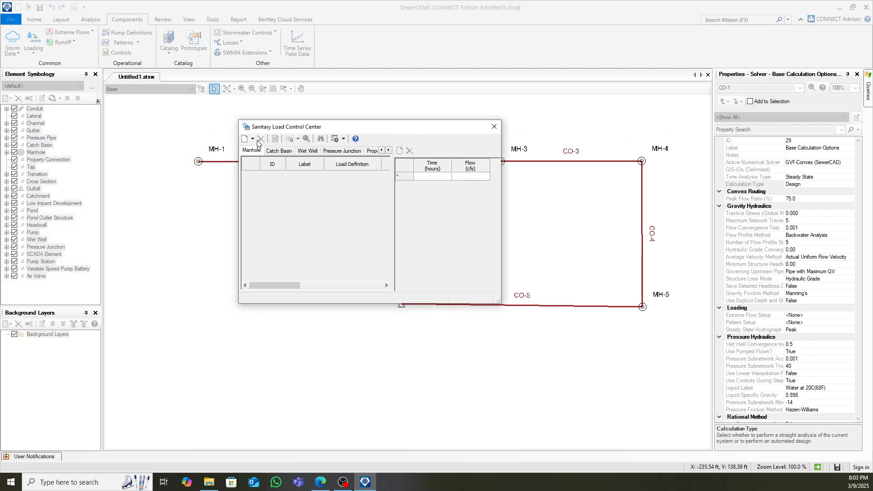
left_click(252, 139)
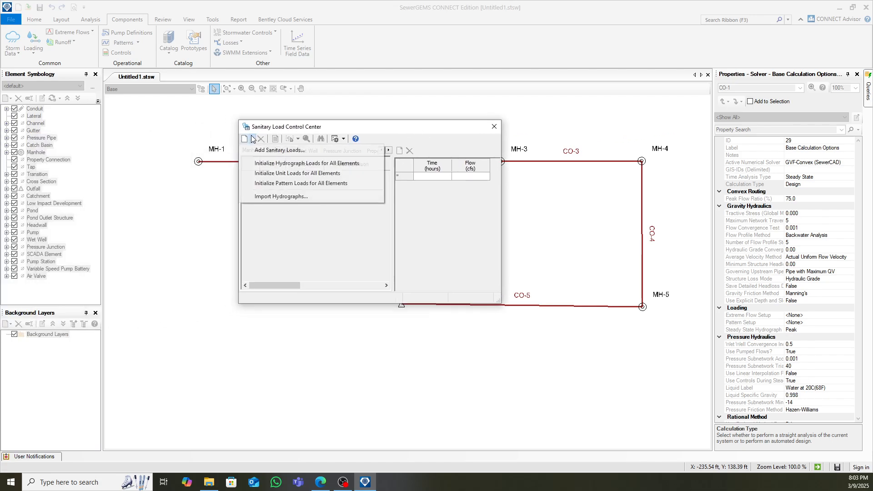
left_click(289, 173)
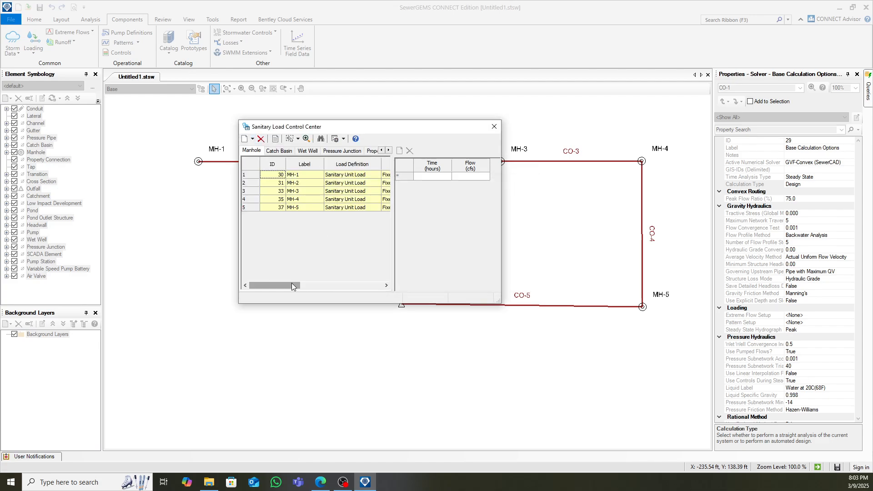
- Globally set the unit sanitary load of all manholes to Residential
left_click_drag(291, 285, 342, 283)
right_click(342, 167)
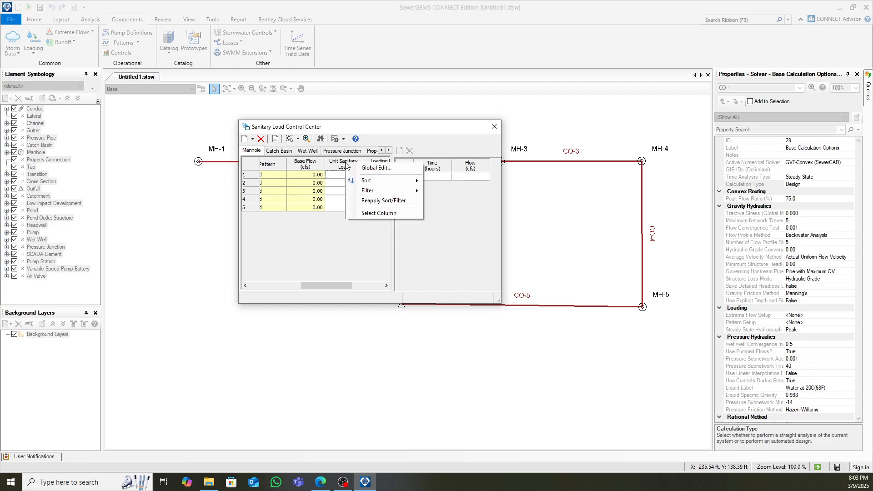
left_click(353, 168)
left_click(351, 195)
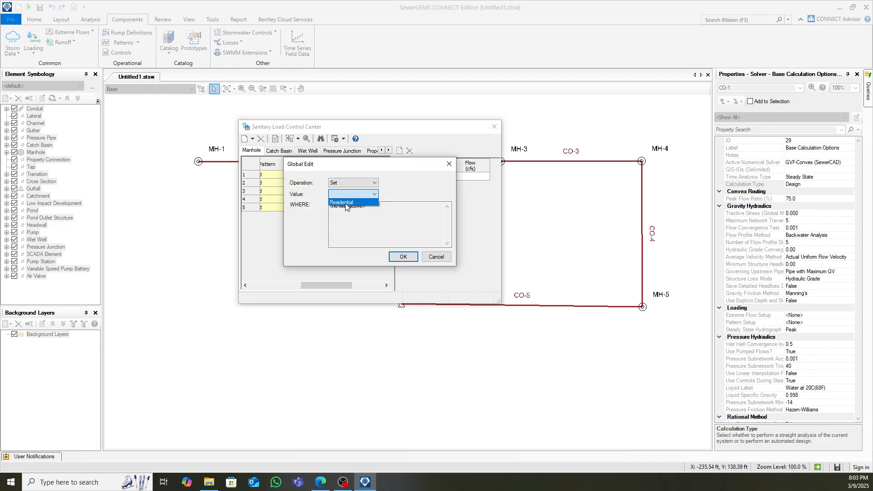
left_click(346, 201)
left_click(402, 257)
- Globally set the loading unit count of all manholes to 500 and close the Sanitary Load Control Center
left_click_drag(339, 284, 357, 283)
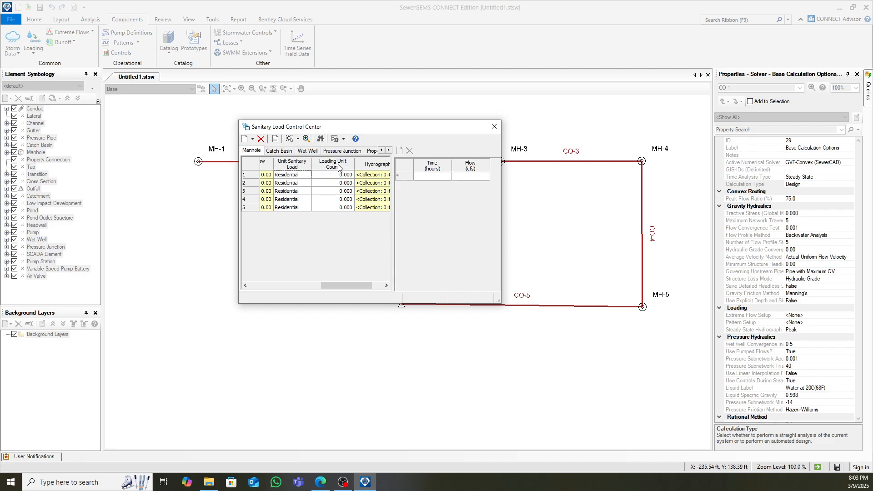
right_click(329, 162)
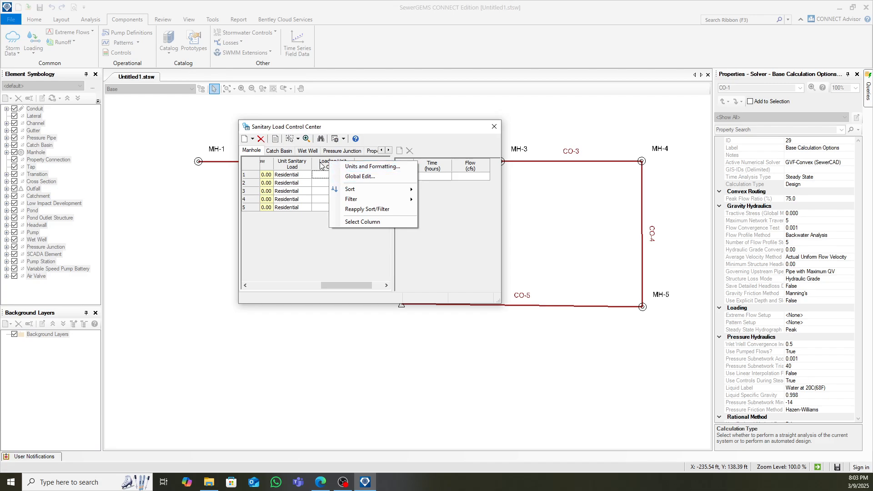
left_click(388, 145)
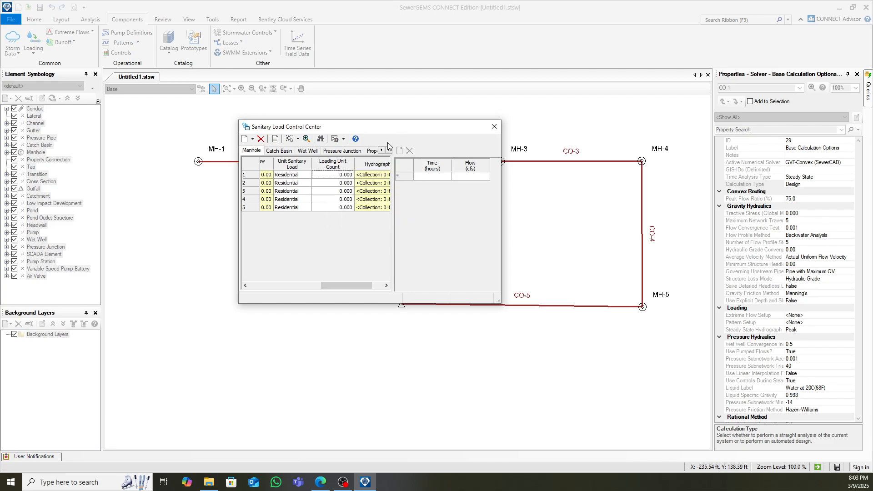
right_click(332, 168)
left_click(359, 179)
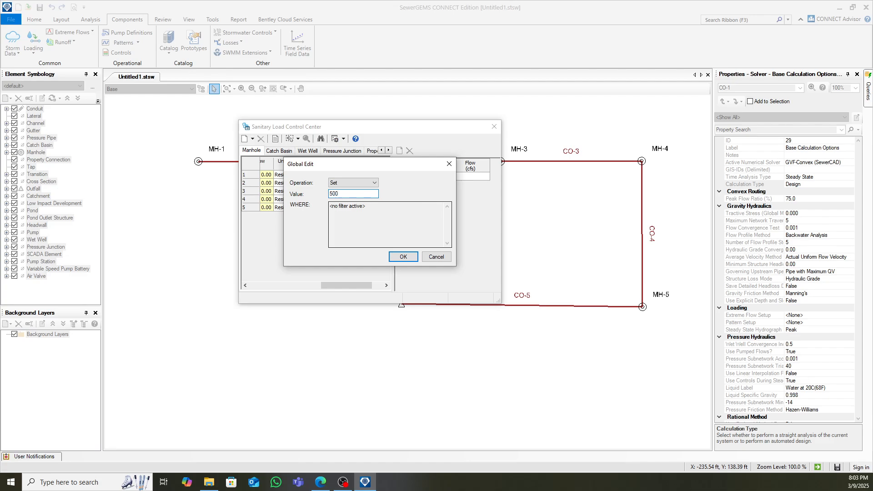
left_click(399, 257)
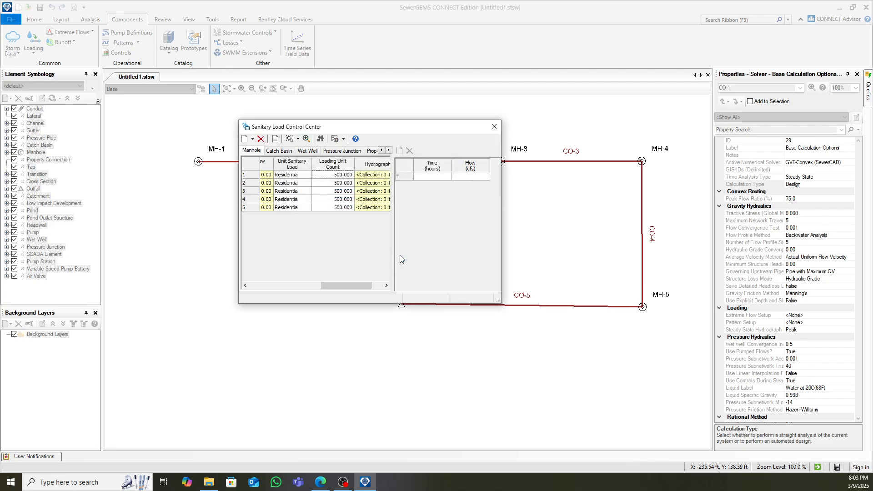
left_click_drag(362, 285, 325, 285)
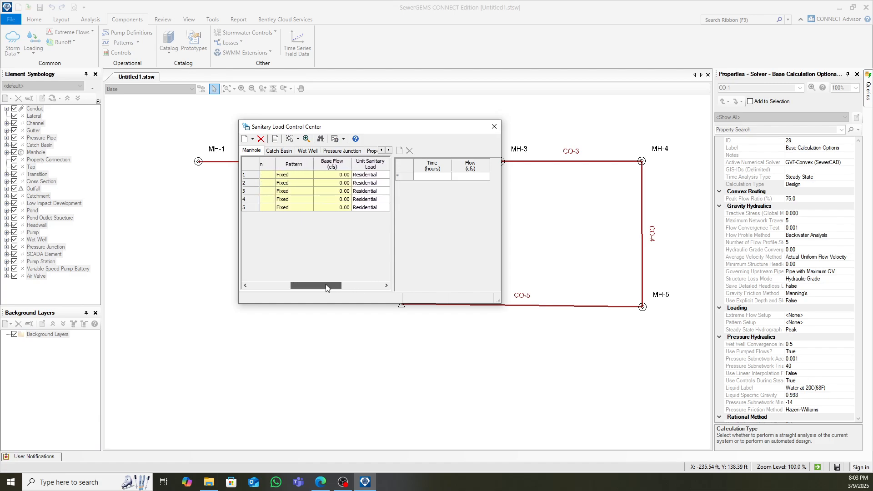
left_click(495, 126)
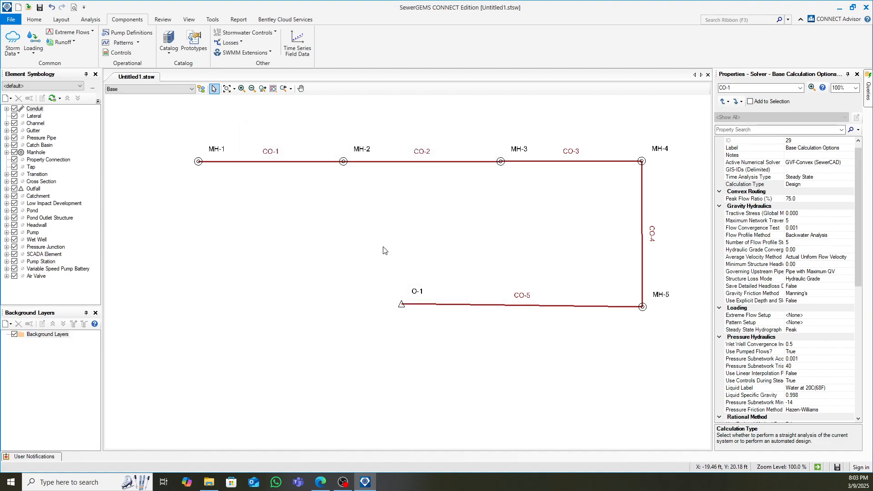
- Validate the sewer network and dismiss the validation report
left_click(34, 19)
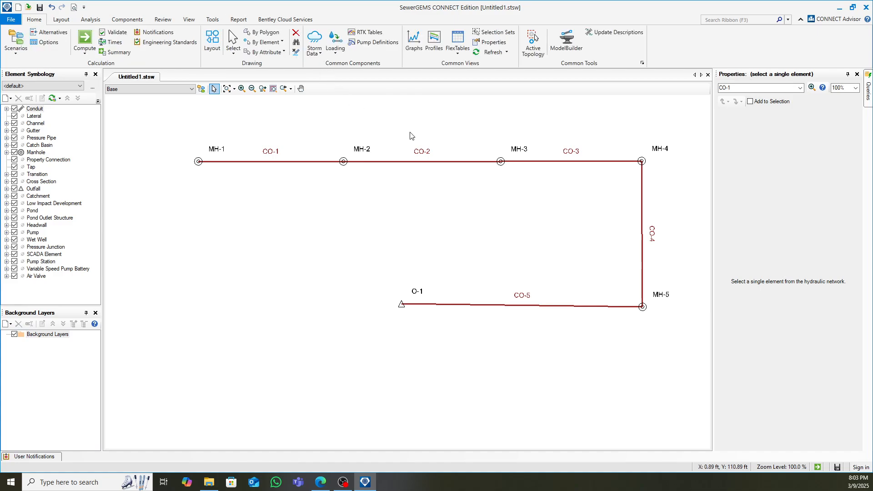
left_click(119, 33)
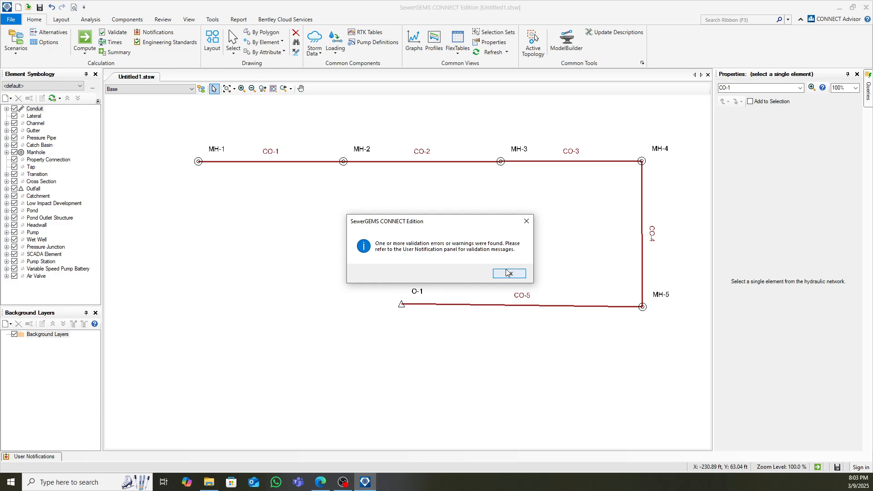
left_click(507, 272)
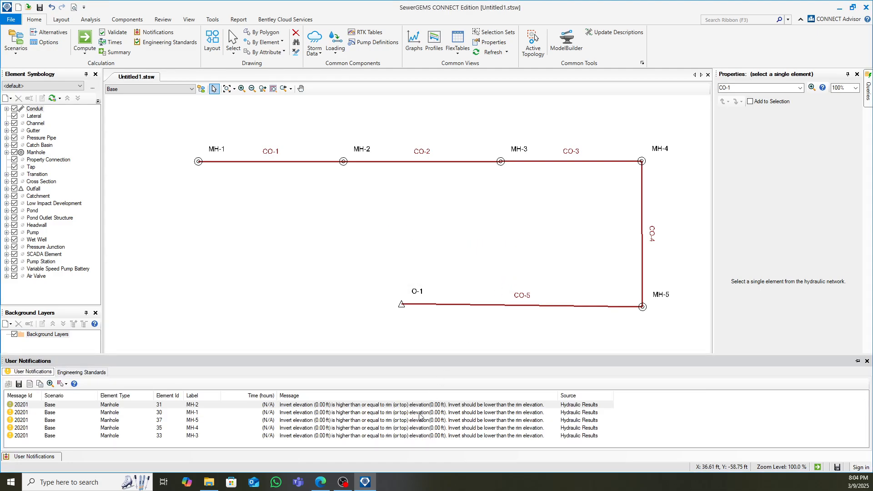
- Fill in all five ground elevations in the manhole FlexTable, using 100, 99, 98 and 97 ft for MH-1 to MH-4, and close it
left_click(457, 48)
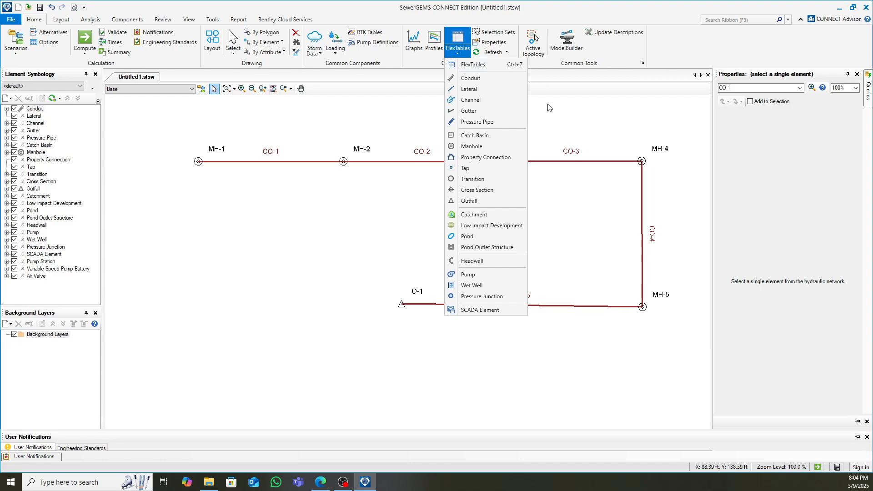
left_click(476, 146)
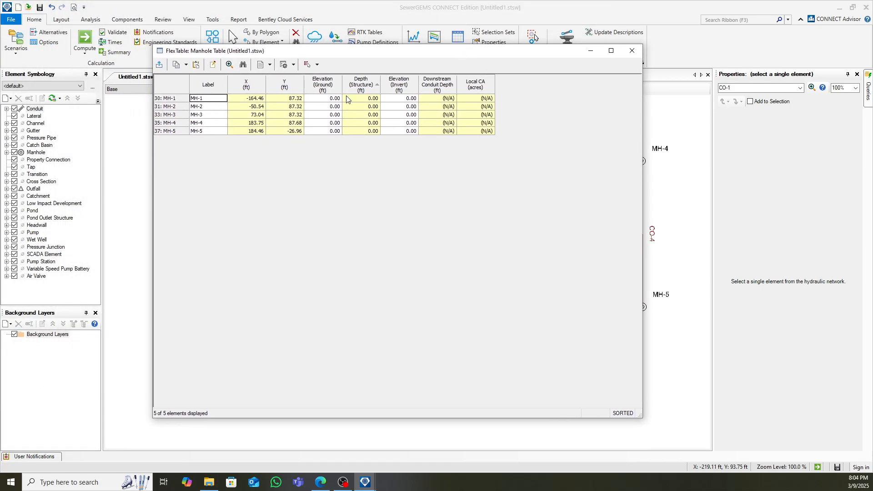
mouse_move(407, 56)
left_mouse_down()
mouse_move(254, 294)
mouse_move(168, 274)
mouse_move(386, 202)
mouse_move(402, 70)
left_mouse_up()
left_click(324, 116)
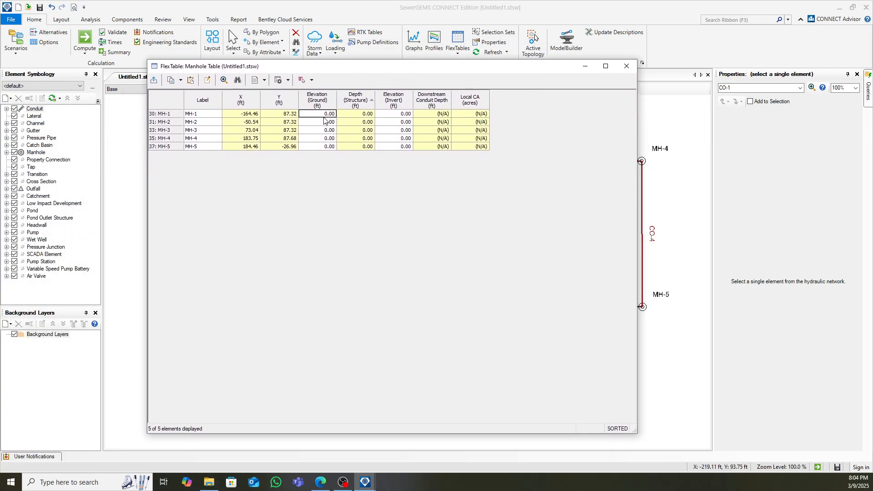
type("100")
key("Return")
type("99")
key("Return")
type("98")
key("Return")
type("97")
key("Return")
type("9")
key("Return")
left_click(626, 66)
- Set the ground elevation of outfall O-1 to 95 ft in the outfall FlexTable and close the table
left_click(457, 51)
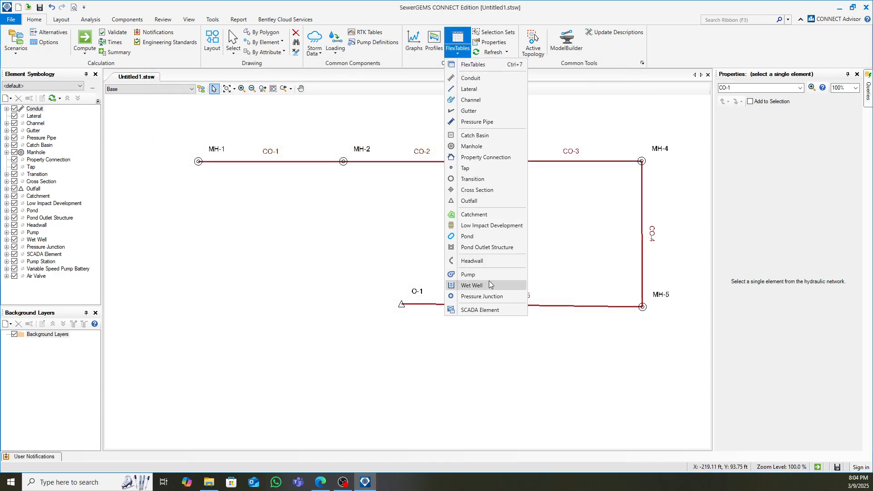
left_click(467, 204)
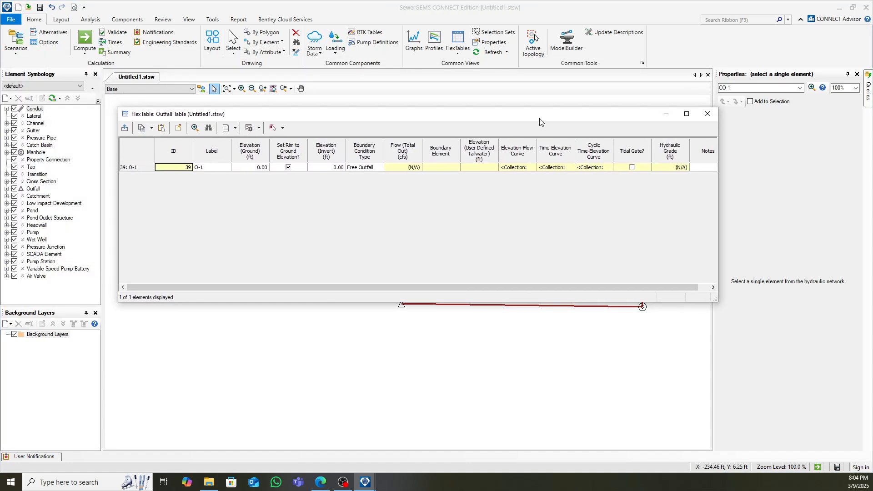
left_click(261, 168)
type("95")
key("Return")
left_click(707, 114)
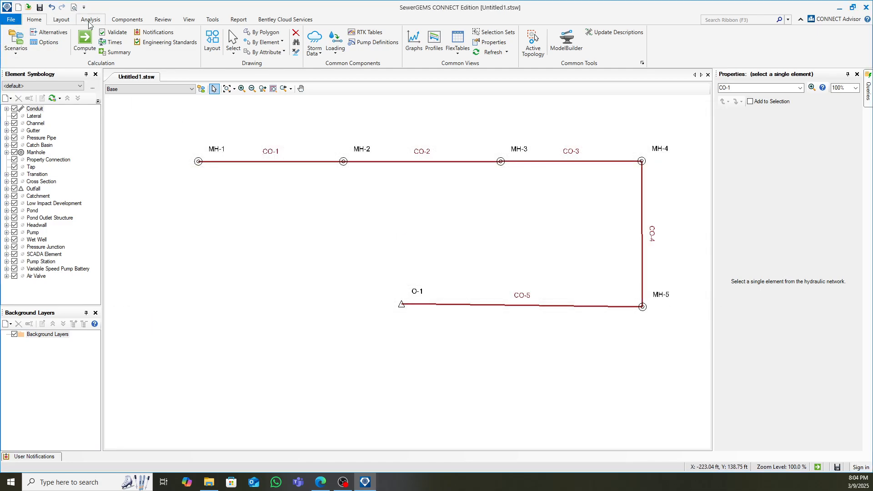
- Validate the network again and compute the Base design calculation without creating a new physical alternative
left_click(116, 34)
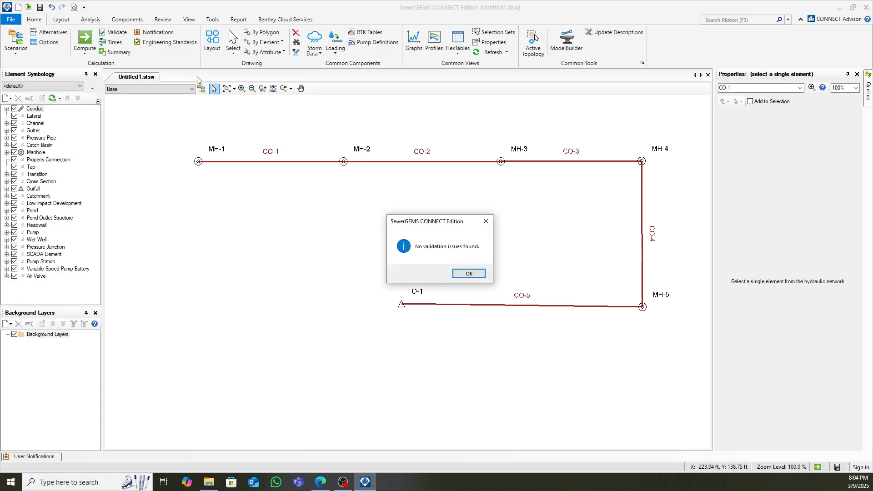
left_click(469, 274)
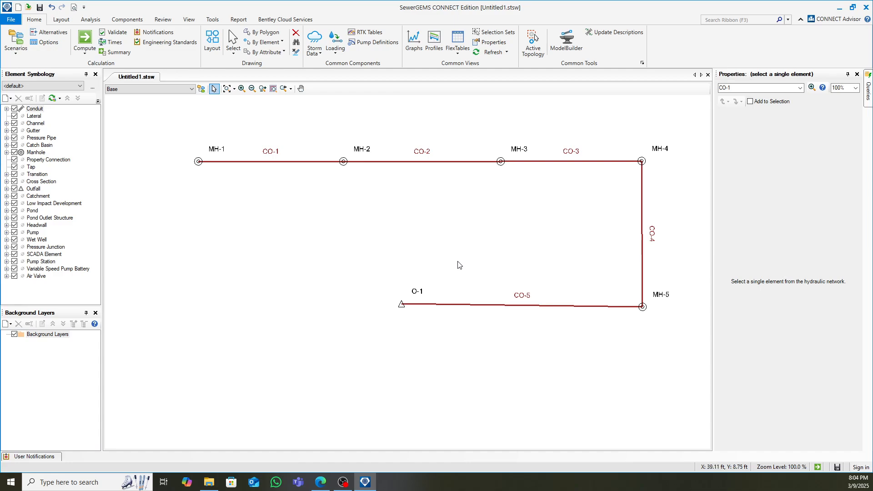
left_click(85, 38)
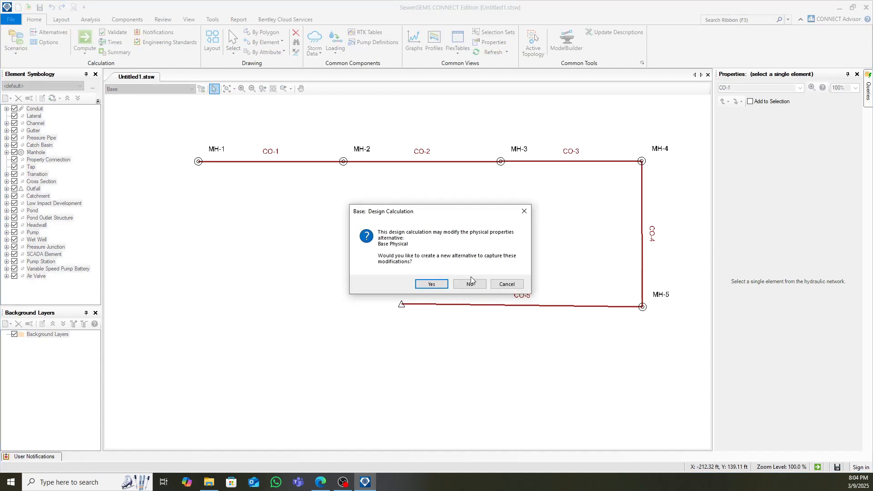
left_click(469, 283)
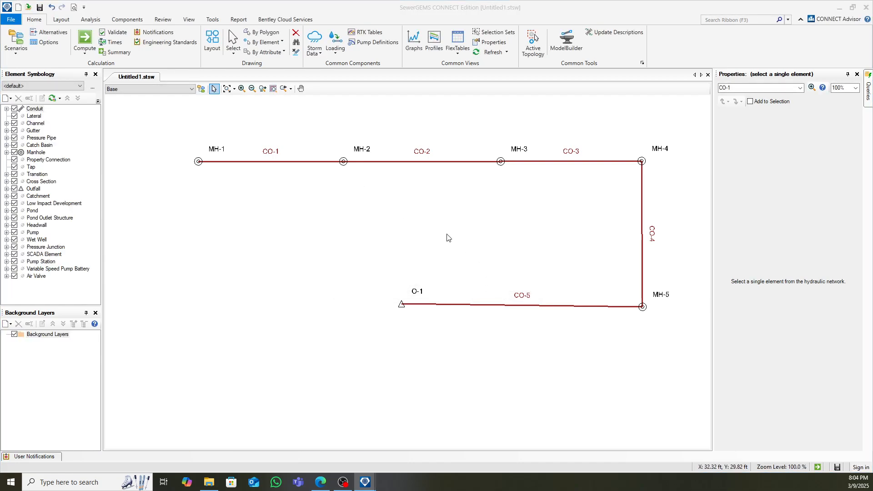
- Review the user notifications, and examine the designed inverts, slopes, velocities and capacities in the conduit FlexTable
left_click(39, 456)
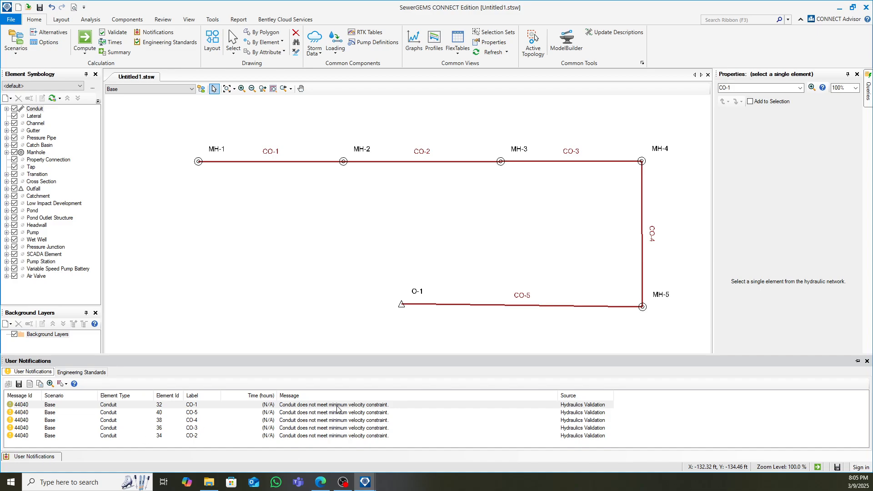
left_click(462, 50)
left_click(470, 80)
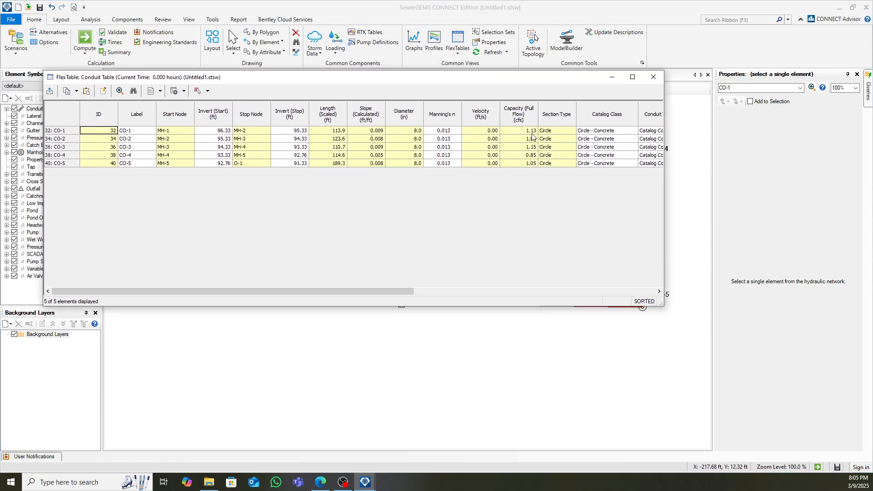
left_click_drag(471, 291, 494, 298)
left_click_drag(441, 290, 350, 279)
- Set the display precision of the conduit Velocity column to 6 decimals and close the conduit FlexTable
right_click(481, 116)
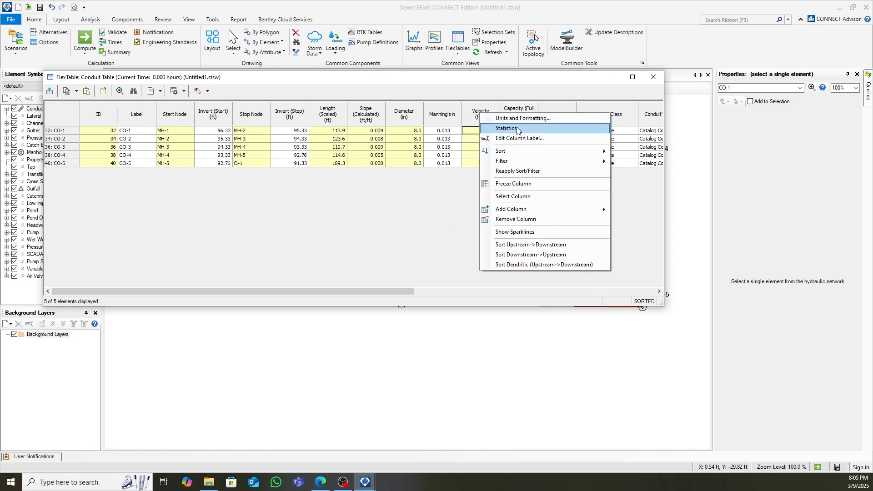
left_click(517, 97)
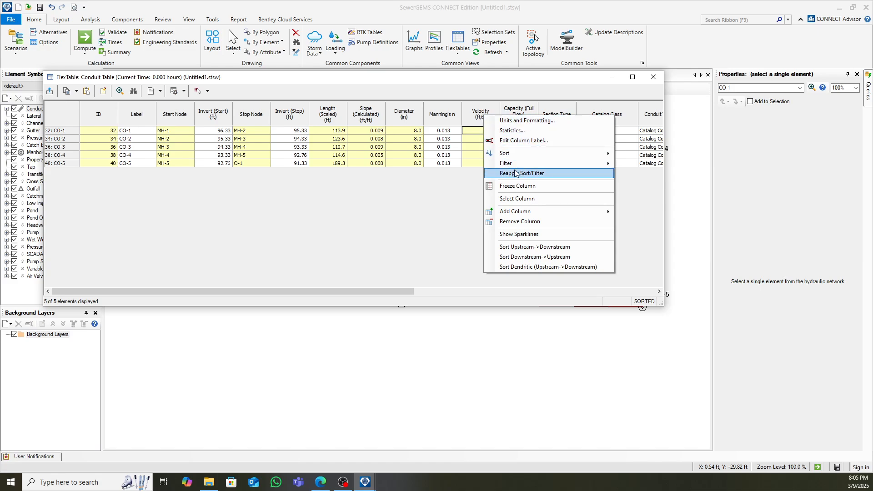
left_click(526, 121)
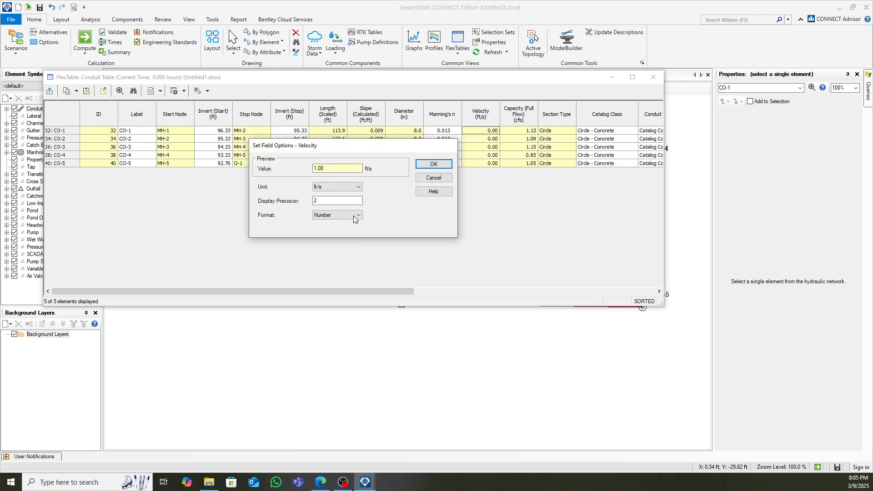
double_click(343, 201)
key("Return")
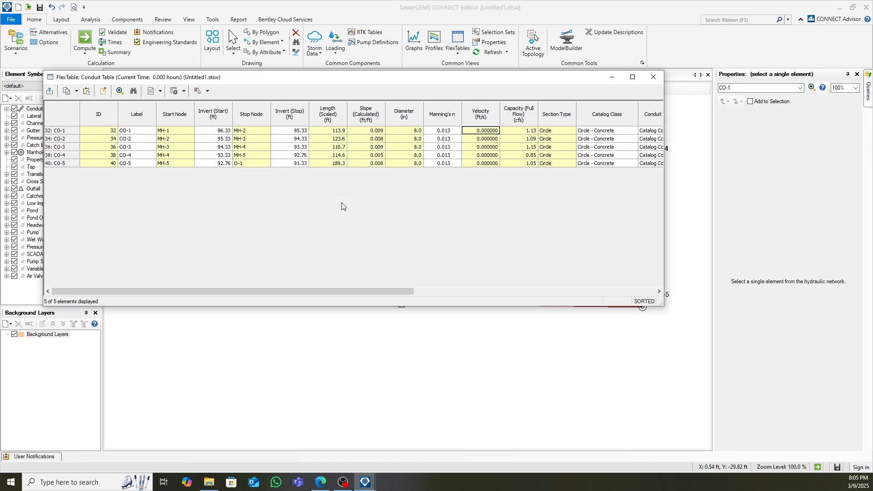
left_click(653, 77)
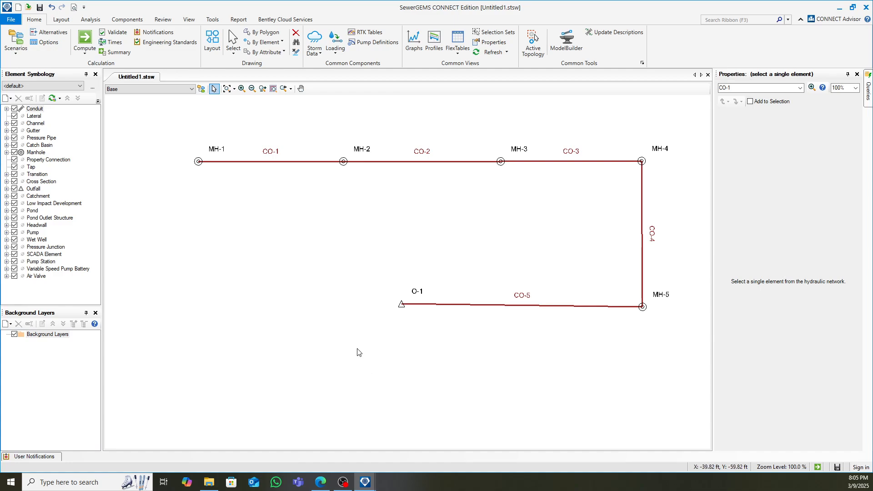
- Change the unit of outfall O-1's Flow (Total Out) result to Imp gpd and widen the property name column
left_click(402, 303)
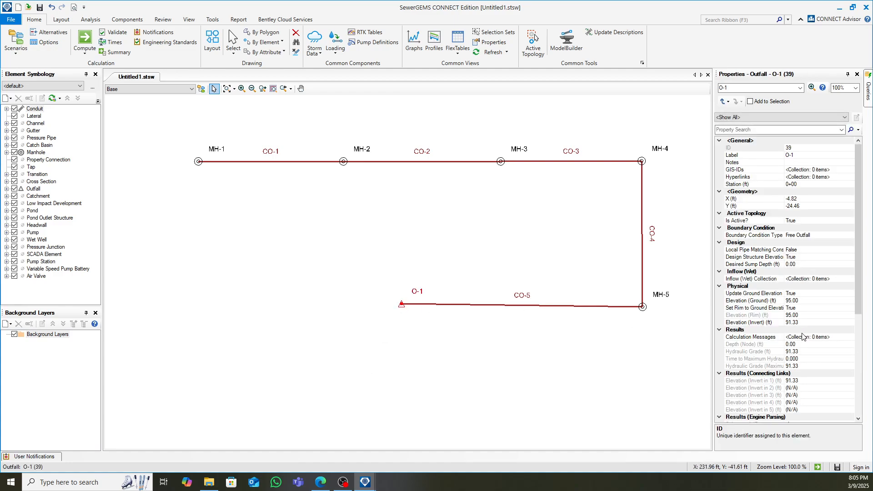
scroll(799, 337, "down", 3)
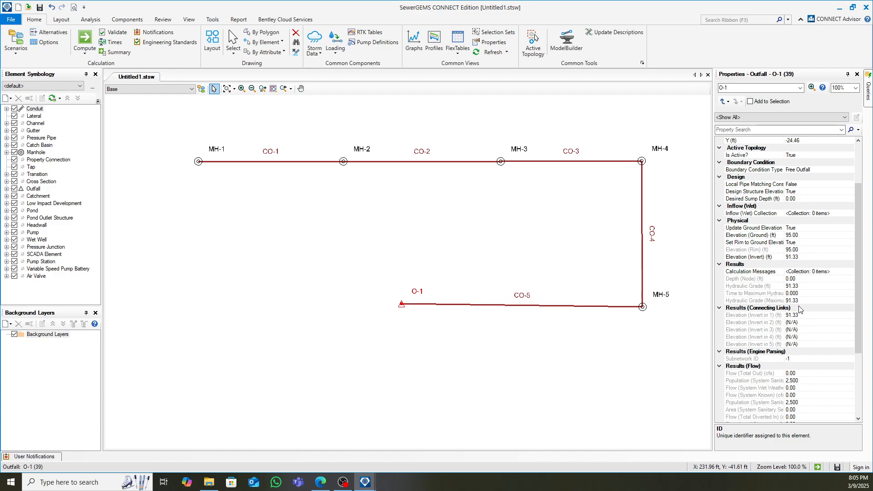
right_click(799, 373)
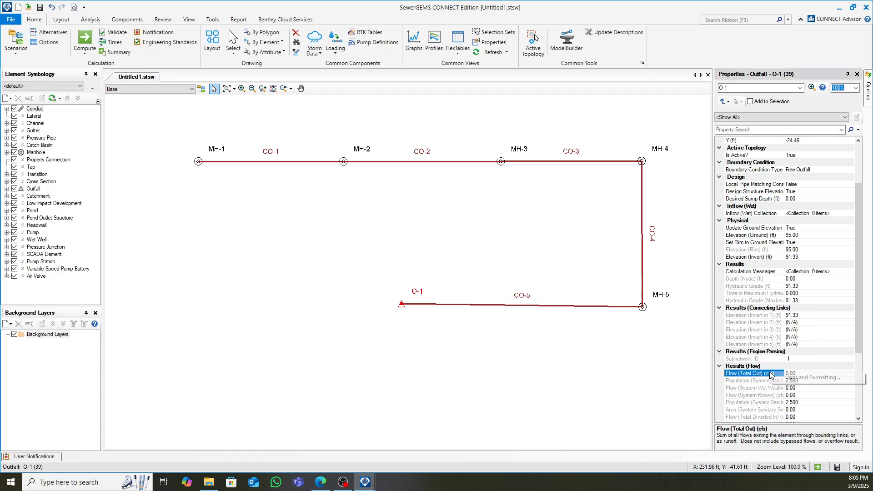
left_click(779, 380)
left_click(422, 234)
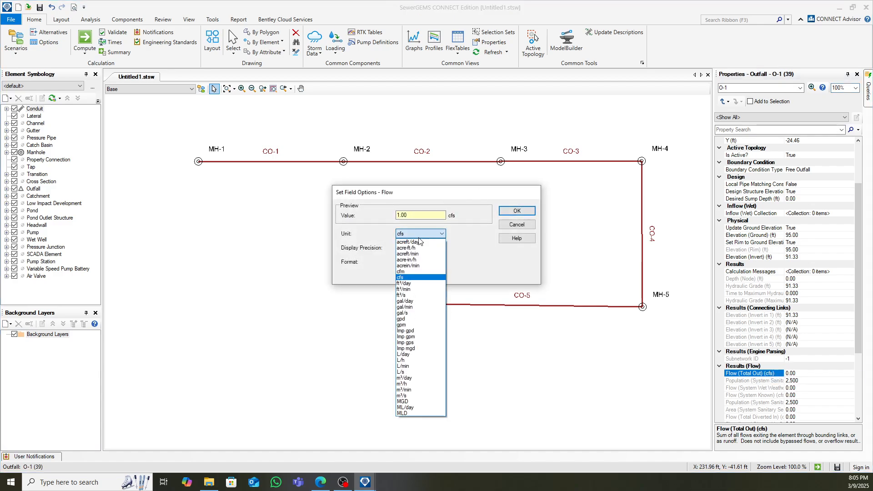
left_click(417, 334)
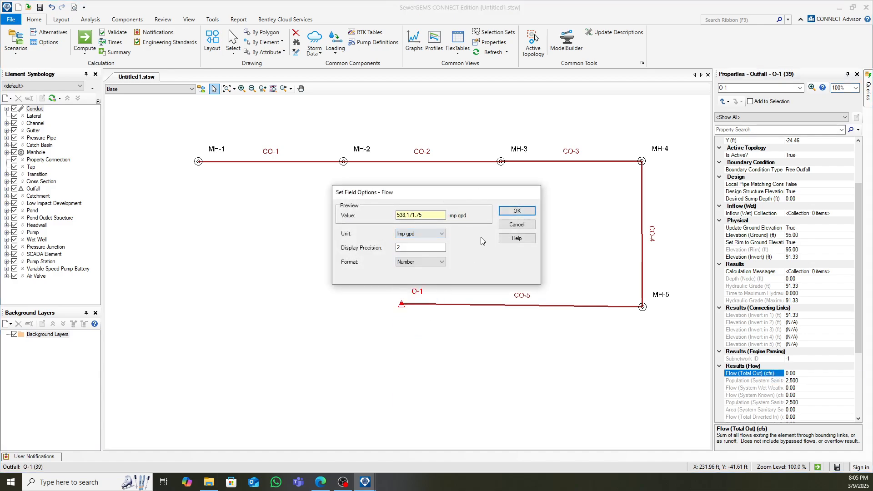
left_click(516, 210)
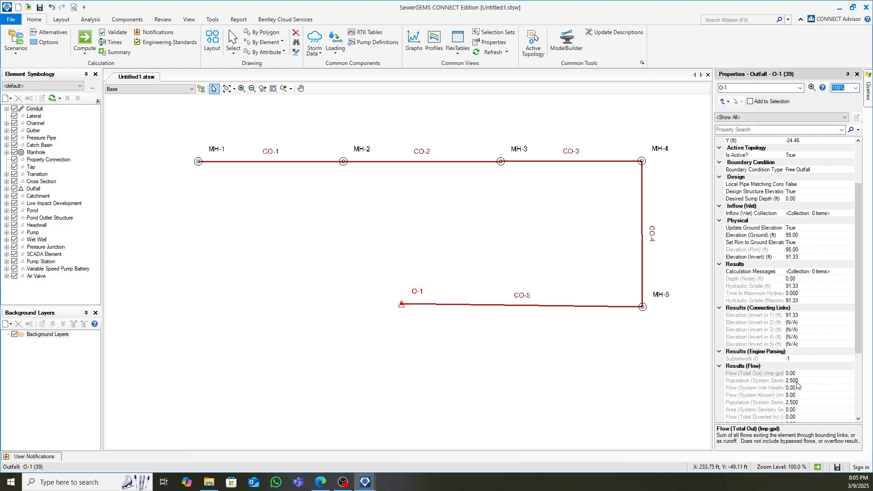
left_click_drag(785, 371, 805, 367)
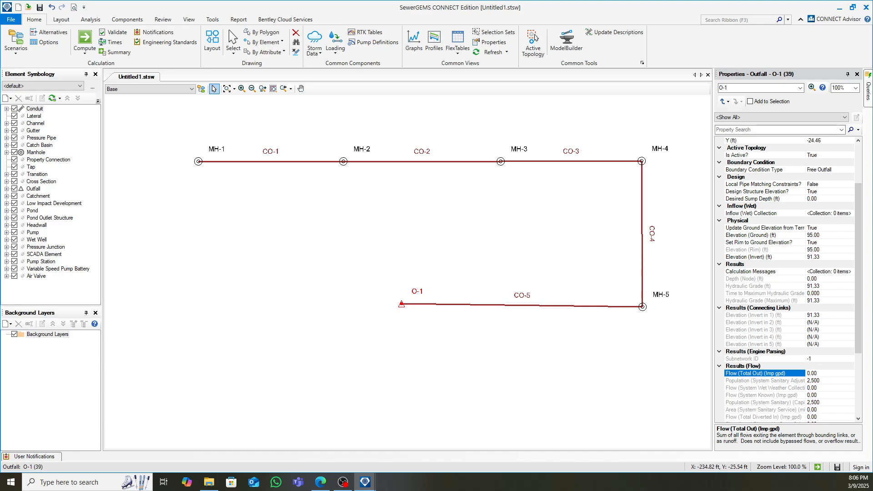
- Close the detailed calculation summary and set the Residential unit sanitary load to 50 Imp gpd per capita
left_click_drag(0, 86, 412, 99)
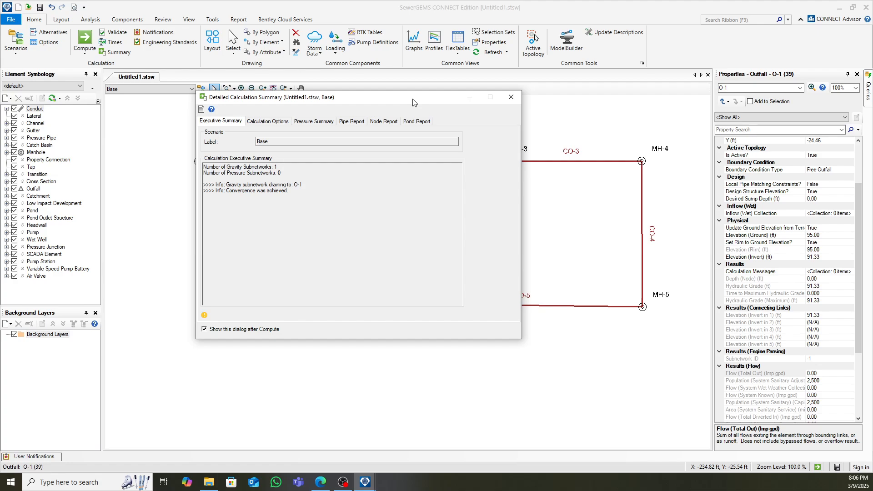
left_click(511, 98)
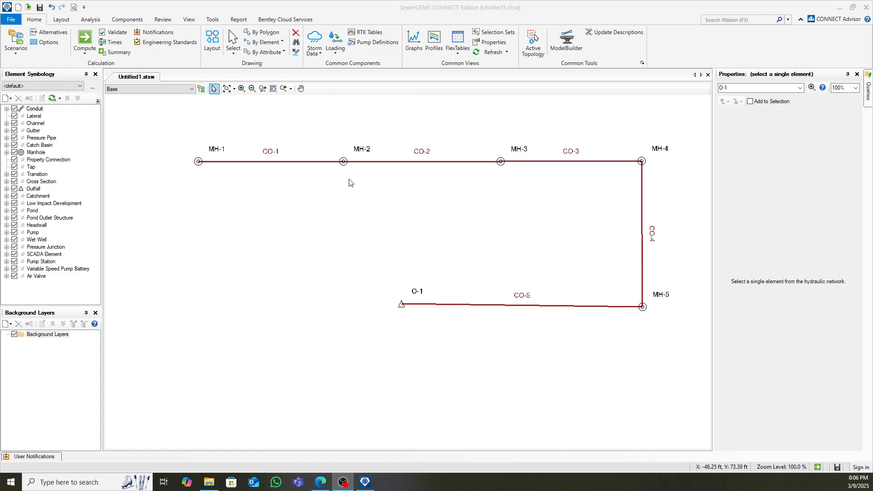
left_click(334, 57)
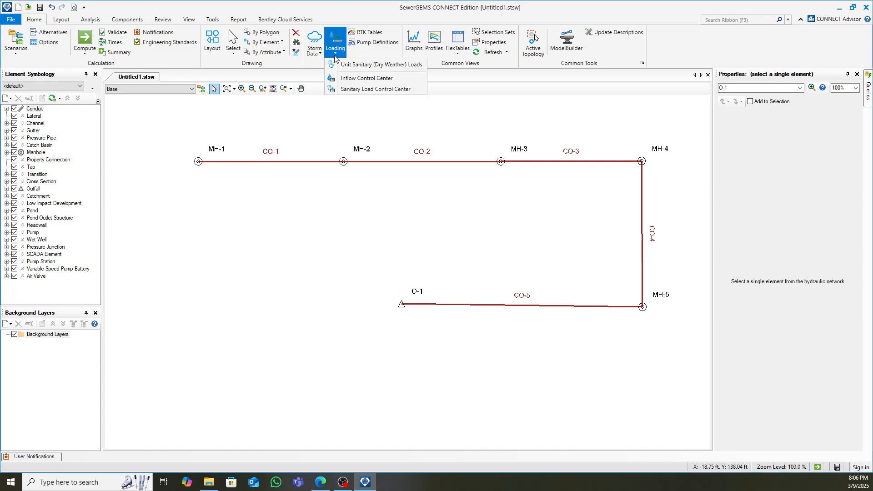
left_click(359, 71)
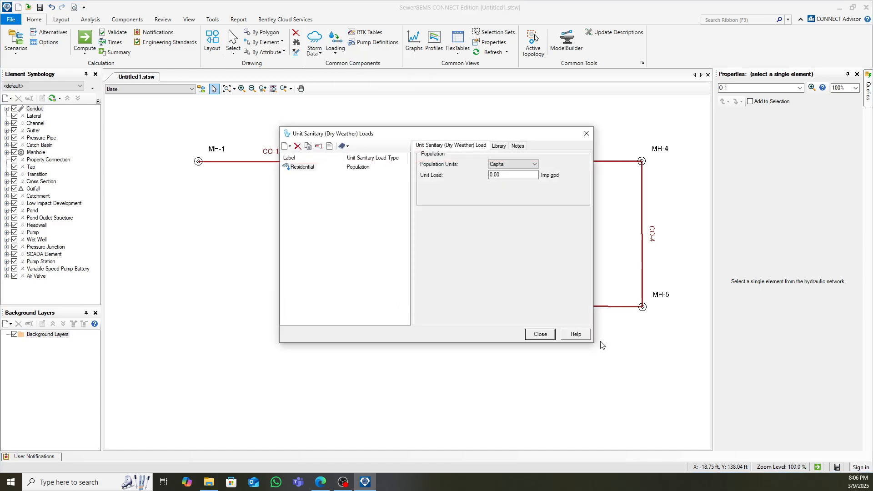
left_click(513, 176)
type("50")
left_click(369, 240)
left_click(539, 338)
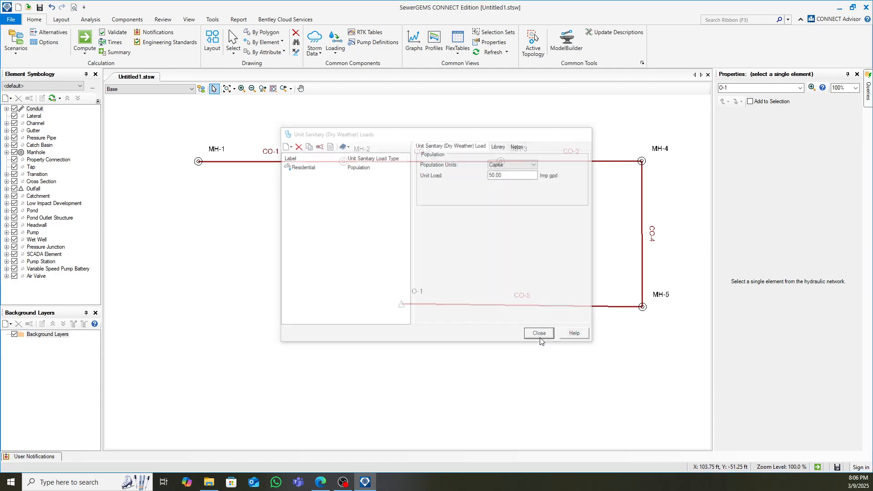
- Recompute the Base scenario and close the detailed calculation summary
left_click(84, 40)
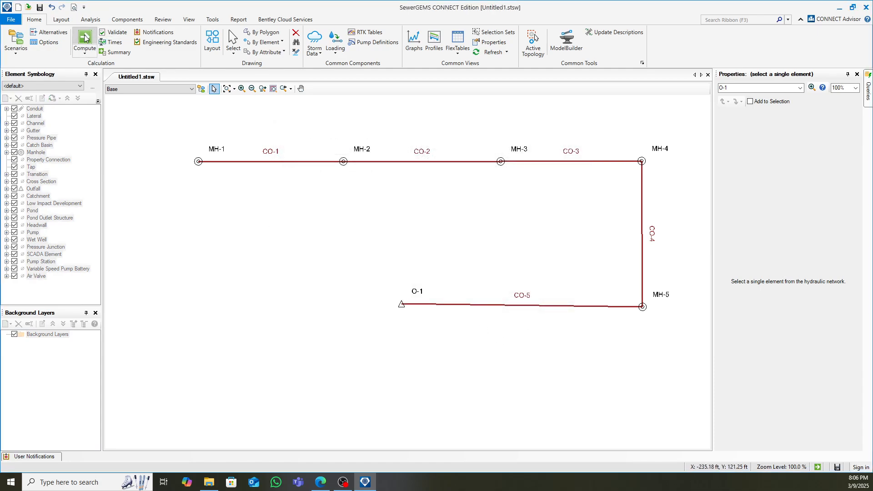
left_click(476, 283)
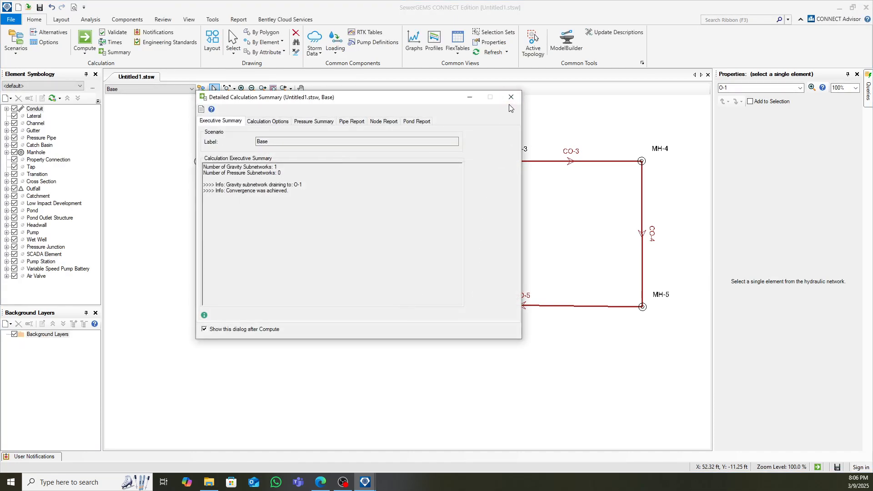
left_click(510, 97)
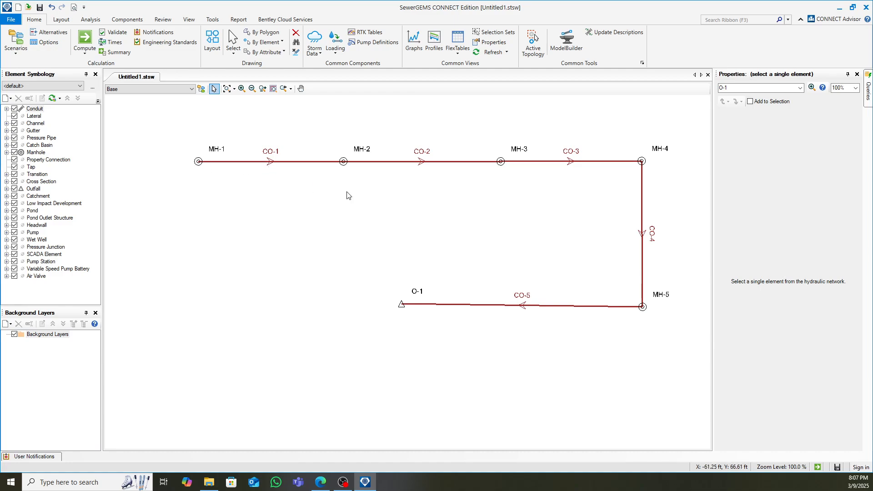
- Examine the hydraulic grade, invert elevation and Flow (Total Out) results of outfall O-1, and clear the selection
left_click(401, 306)
scroll(804, 364, "down", 2)
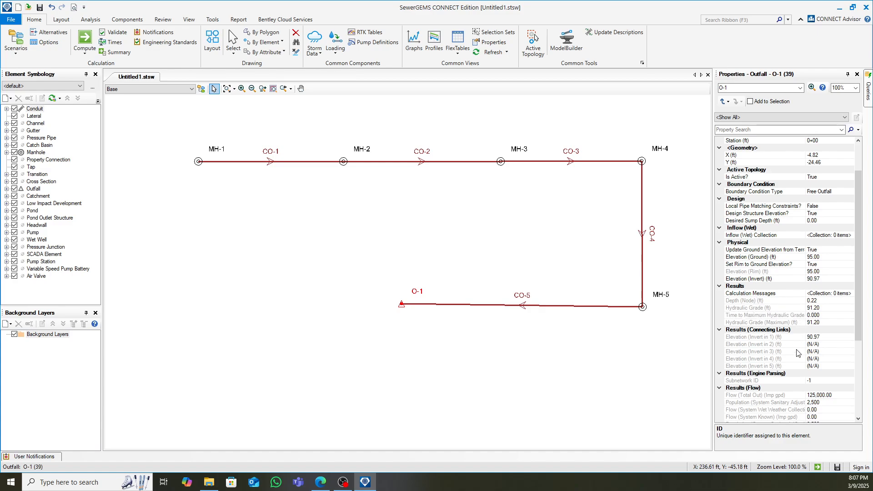
scroll(799, 352, "up", 1)
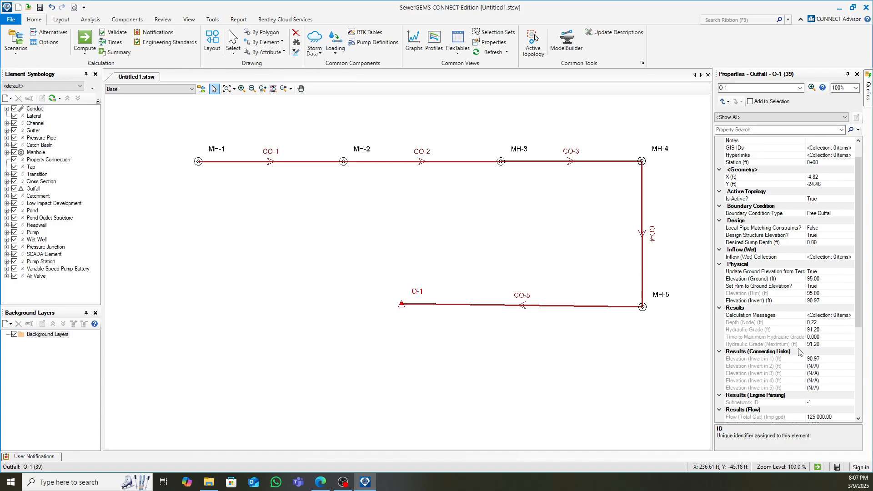
scroll(798, 353, "down", 2)
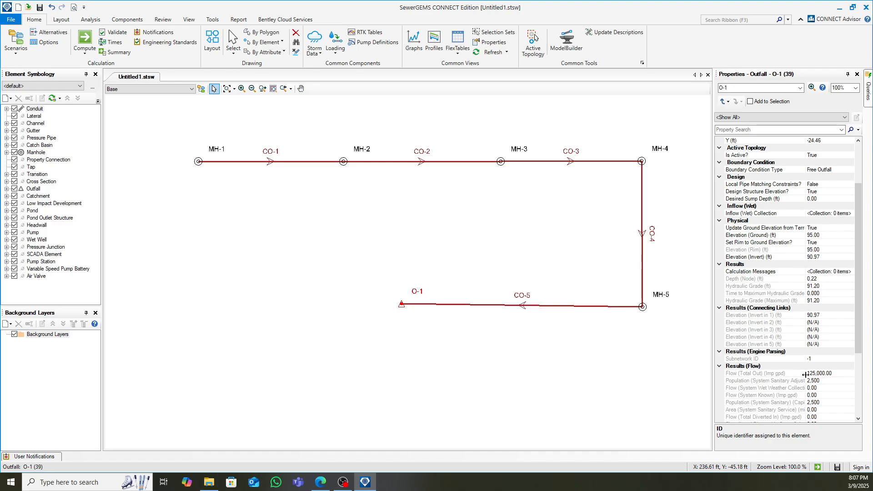
left_click(459, 366)
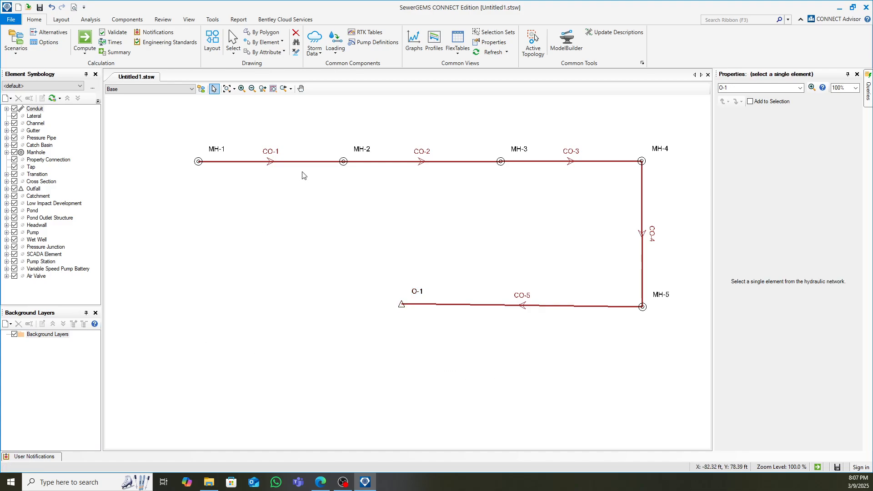
- In the conduit FlexTable, set the display precision of the Velocity column to 2 decimals and close the table
left_click(458, 52)
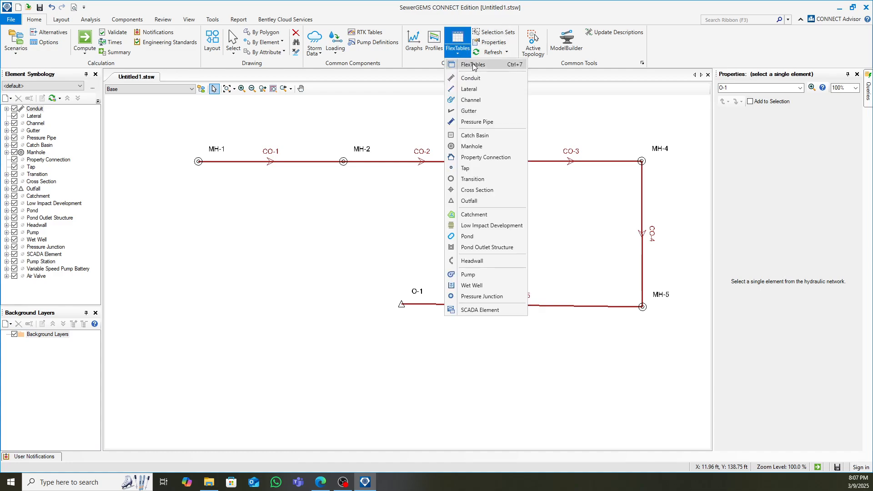
left_click(468, 89)
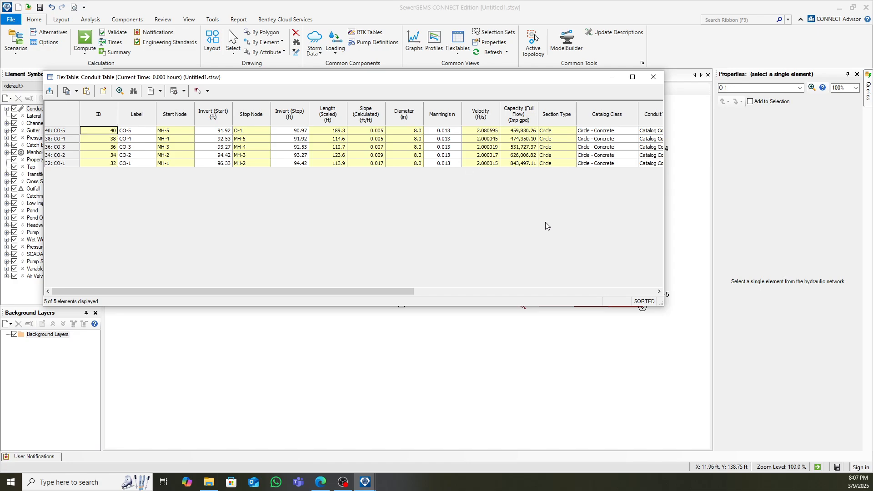
left_click_drag(395, 287, 525, 282)
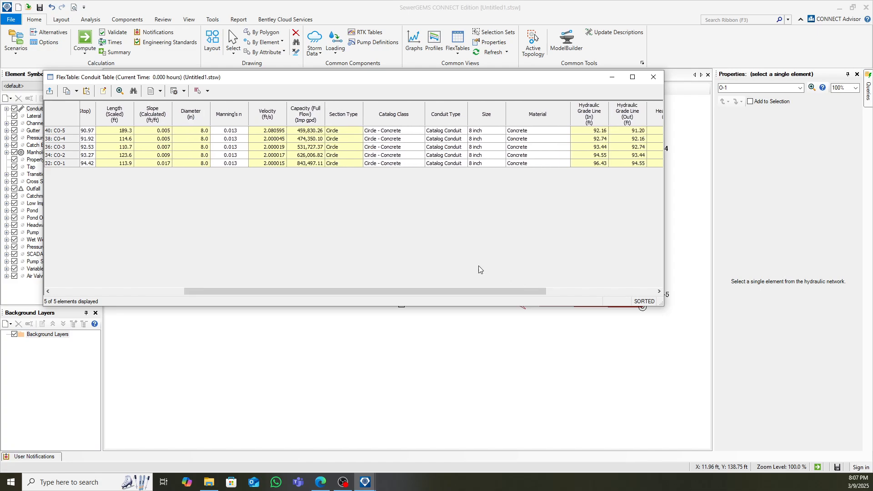
right_click(270, 114)
left_click(290, 119)
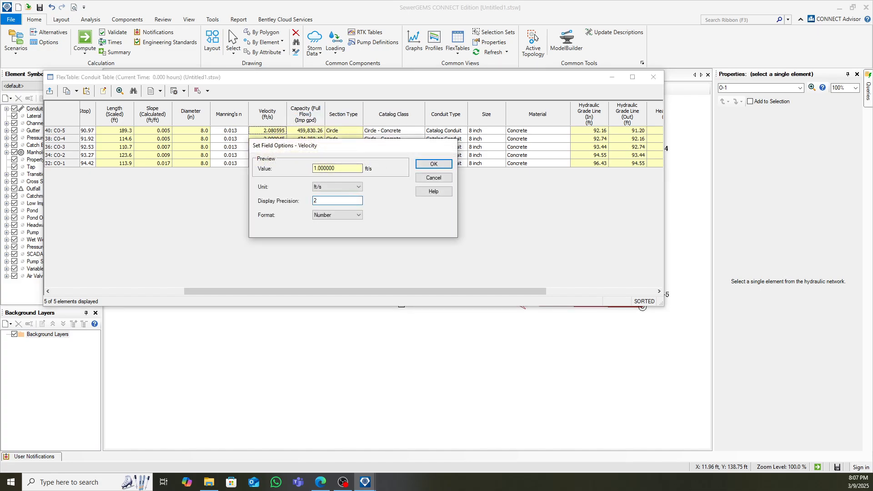
type("2")
key("Return")
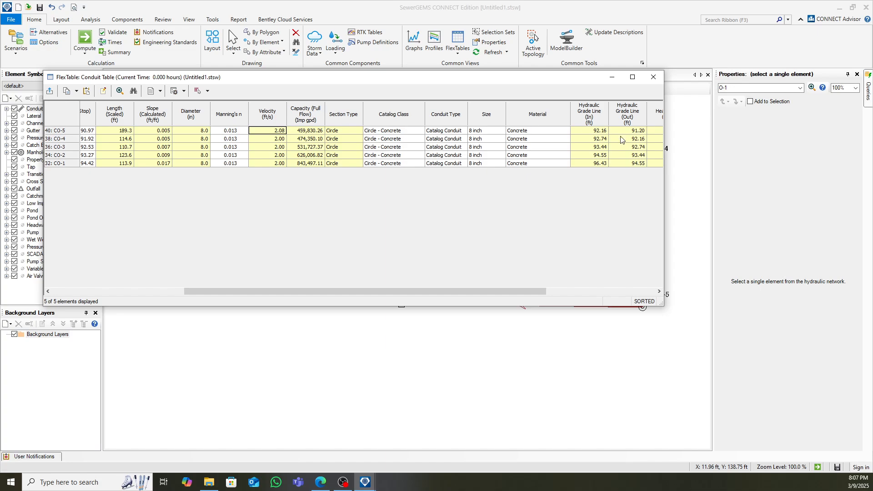
left_click(653, 78)
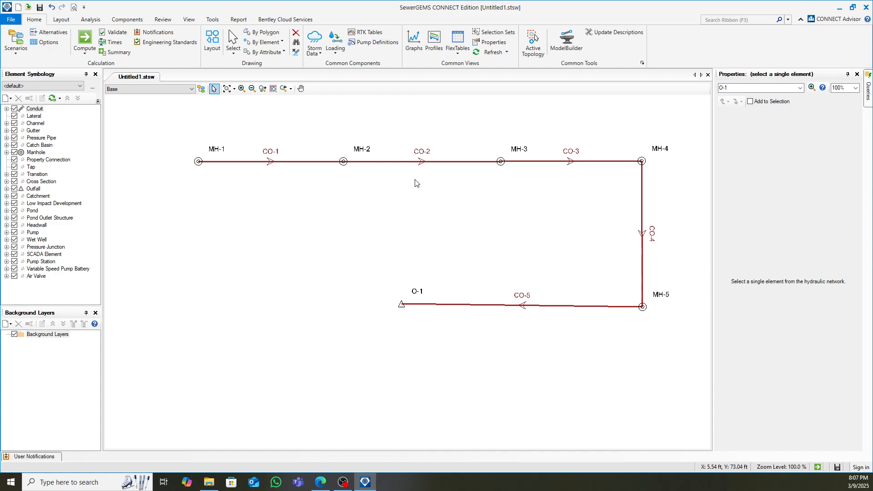
- Examine the ground elevations, structure depths and inverts in the predefined Manhole Table, and close the FlexTables
left_click(458, 40)
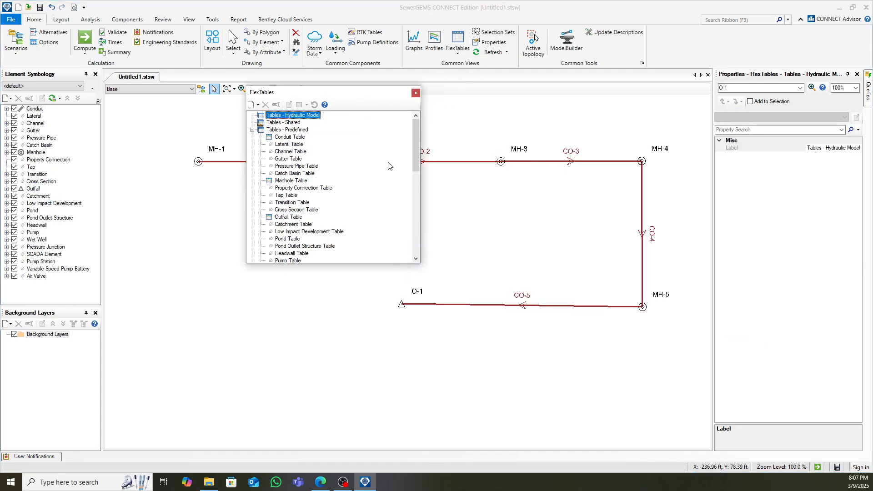
left_click(284, 174)
double_click(285, 181)
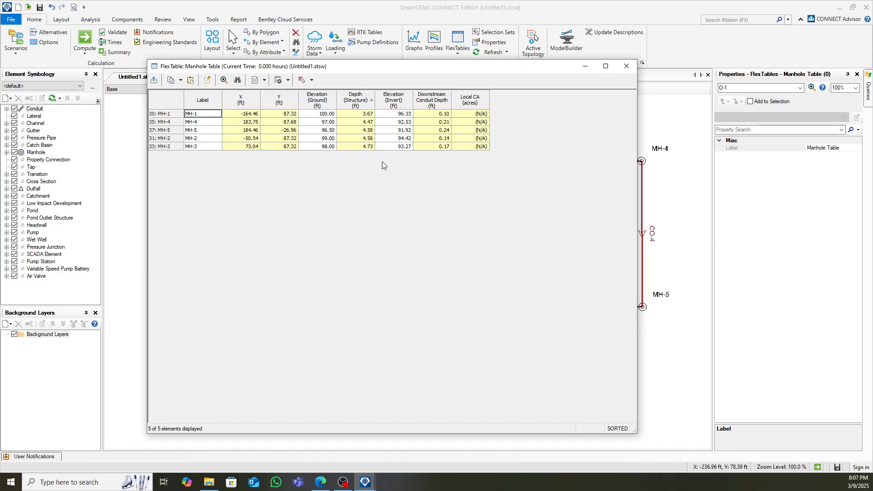
left_click(626, 67)
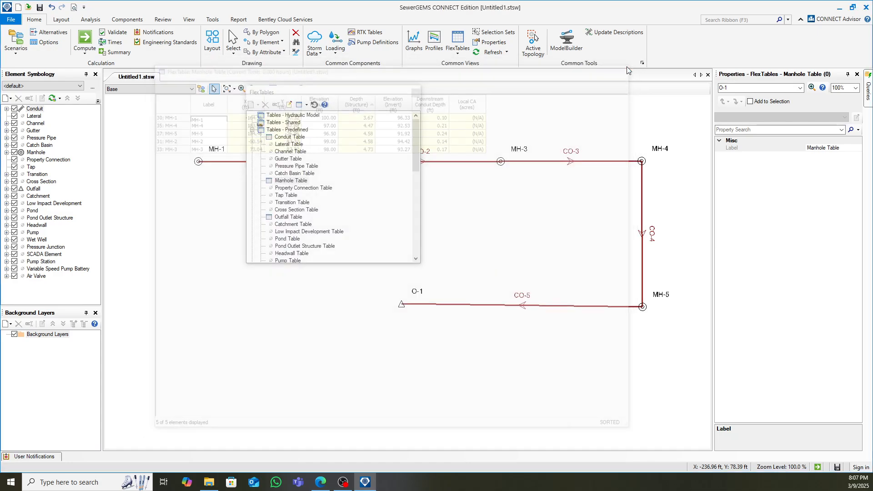
left_click(415, 93)
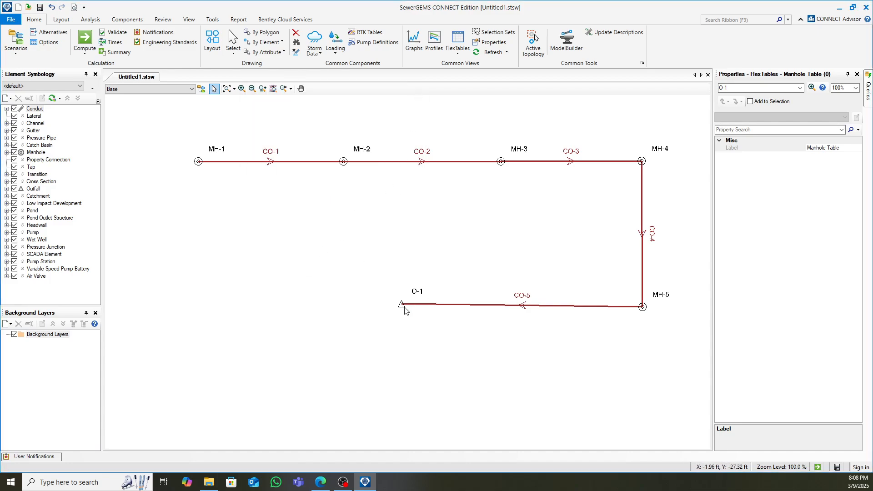
left_click_drag(174, 123, 687, 351)
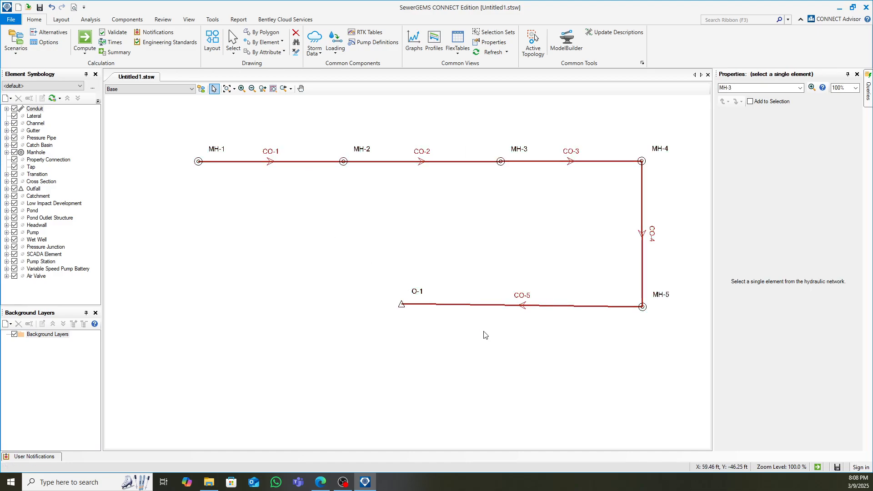